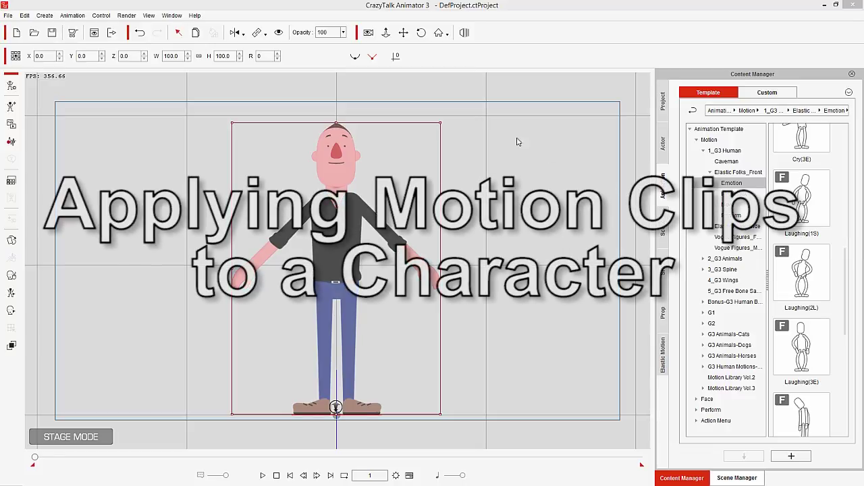
Step: Bring up the motion templates in the content library and show the character's Motion track in the timeline
left_click(663, 149)
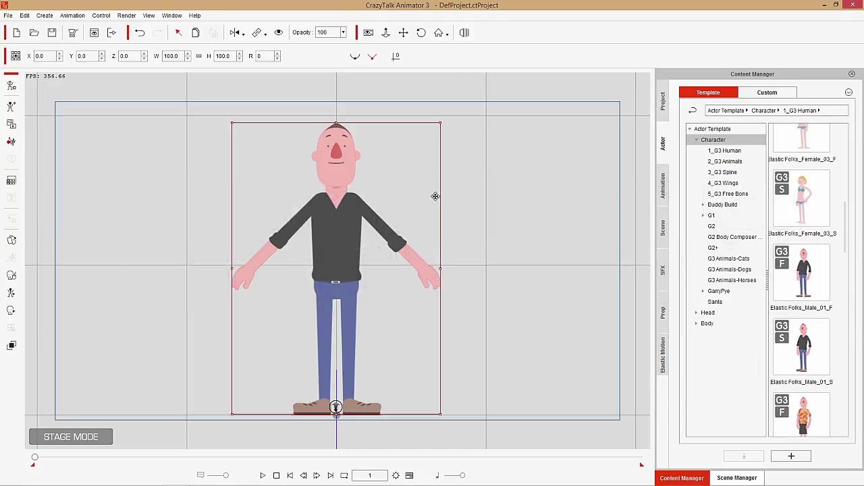
left_click(665, 193)
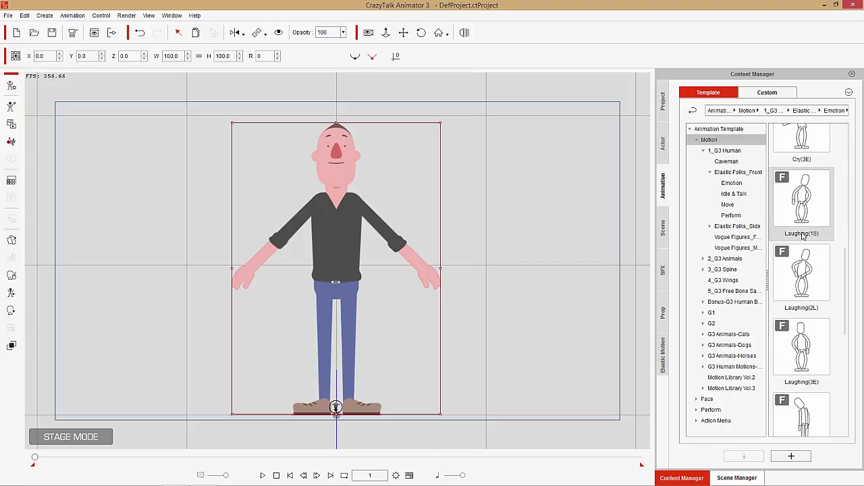
key("F3")
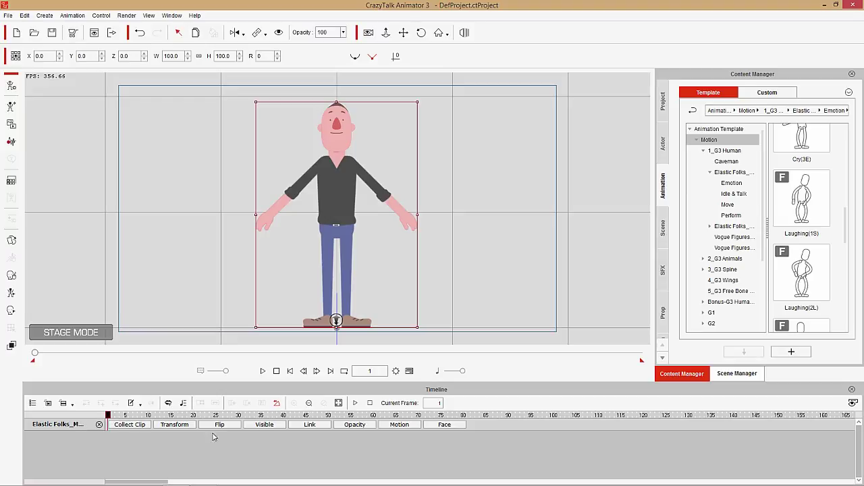
left_click(408, 426)
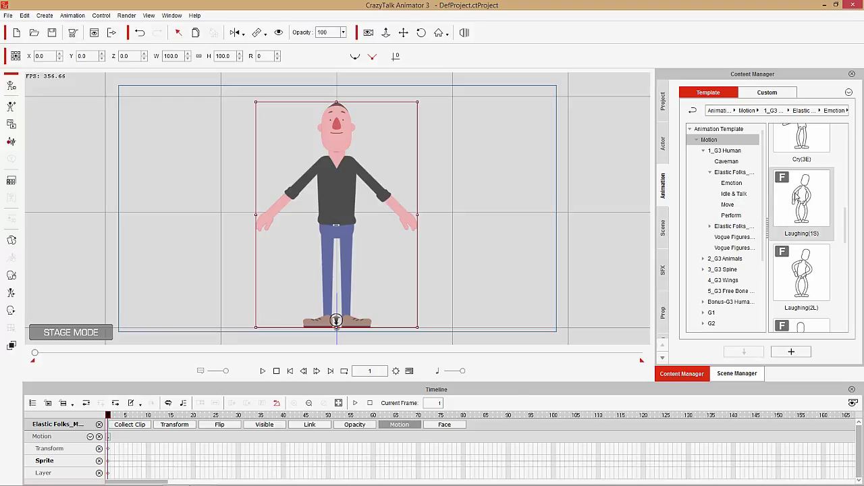
Step: Apply the Laughing(1S) motion to the character, followed by Laughing(2L)
double_click(810, 198)
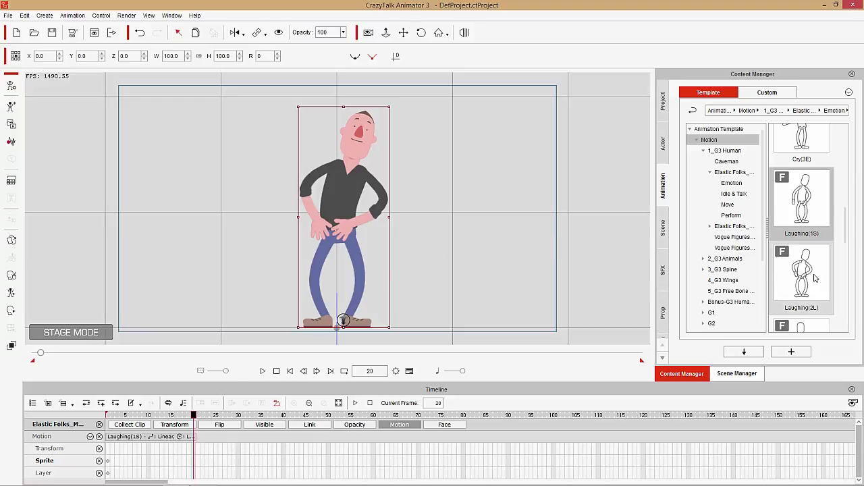
left_click_drag(815, 277, 349, 198)
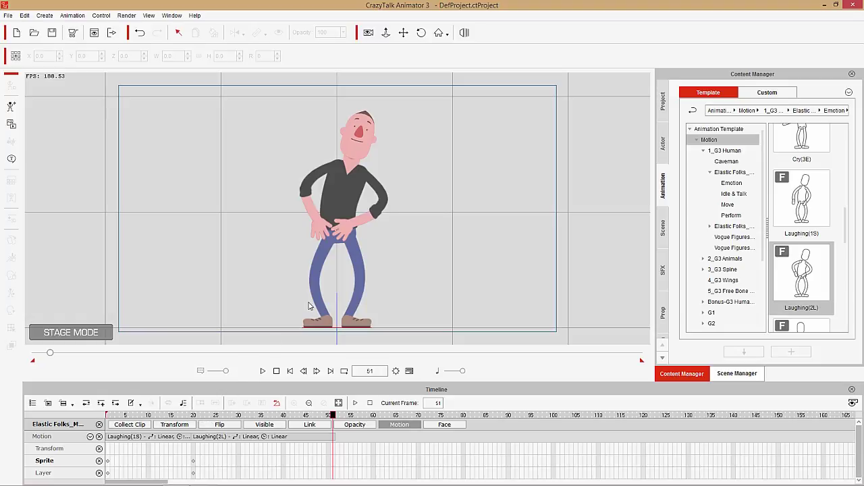
Step: Apply the Laughing(3E) motion to the selected character after Laughing(2L), checking it with an undo and redo
scroll(814, 247, "down", 3)
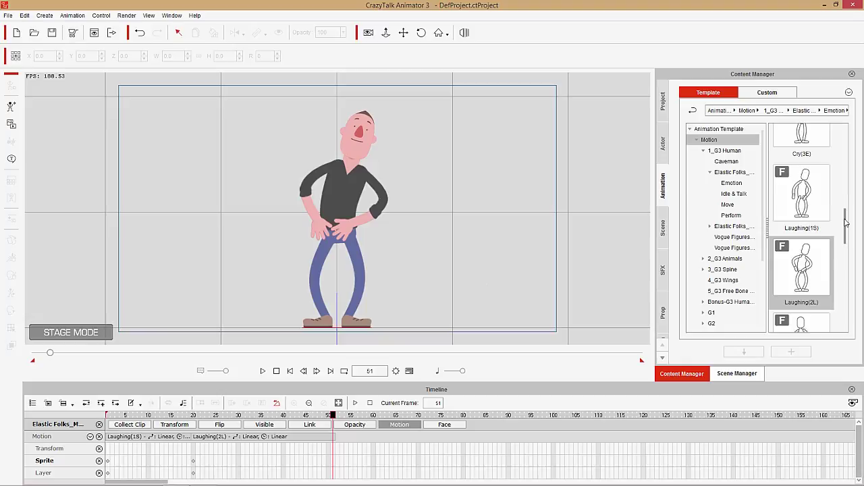
double_click(812, 251)
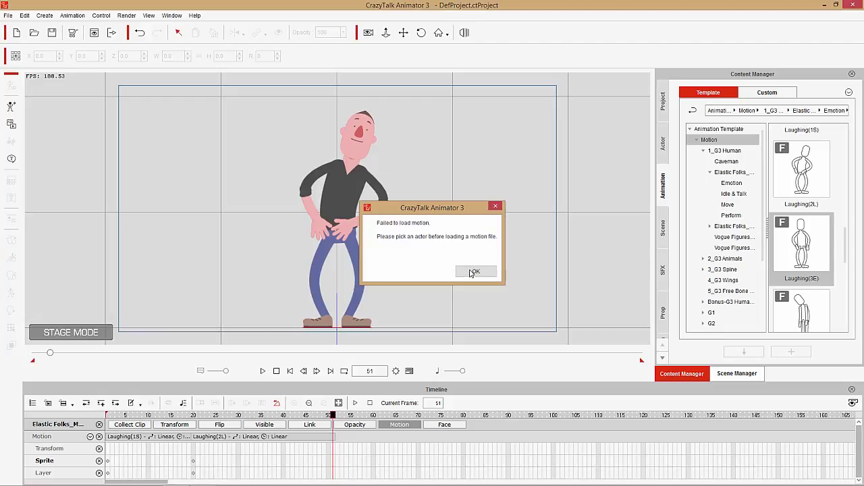
left_click(472, 272)
left_click(340, 195)
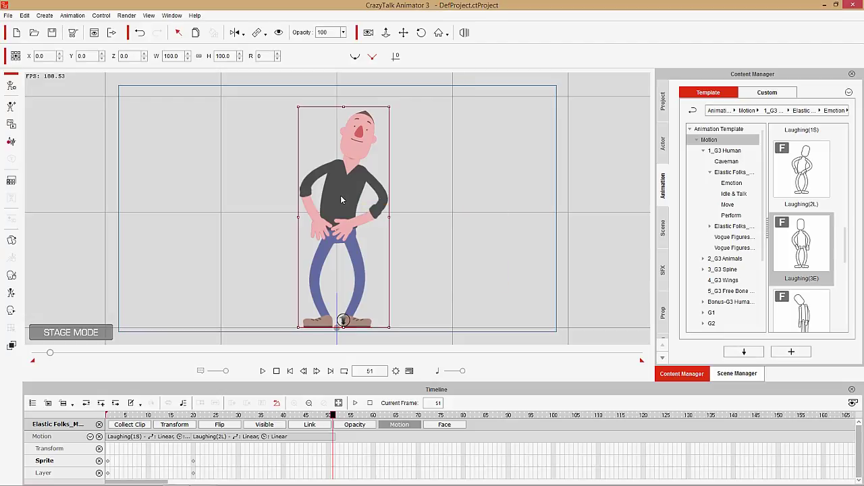
double_click(803, 247)
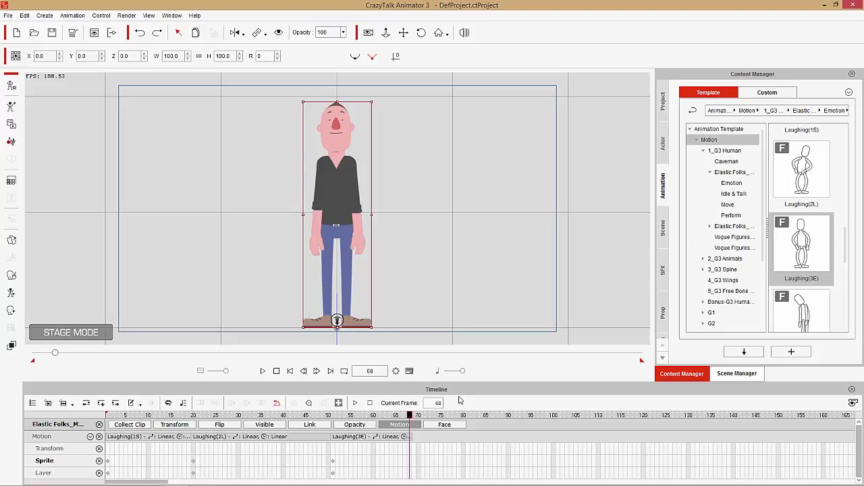
key("ctrl+z")
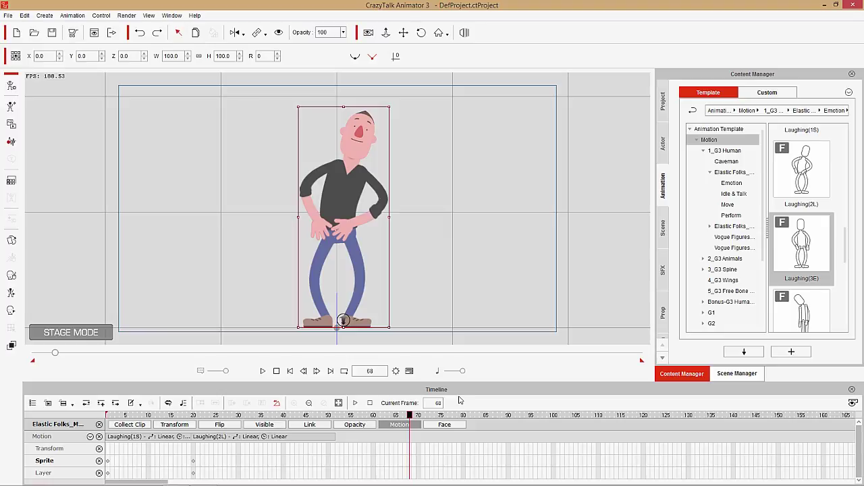
key("ctrl+y")
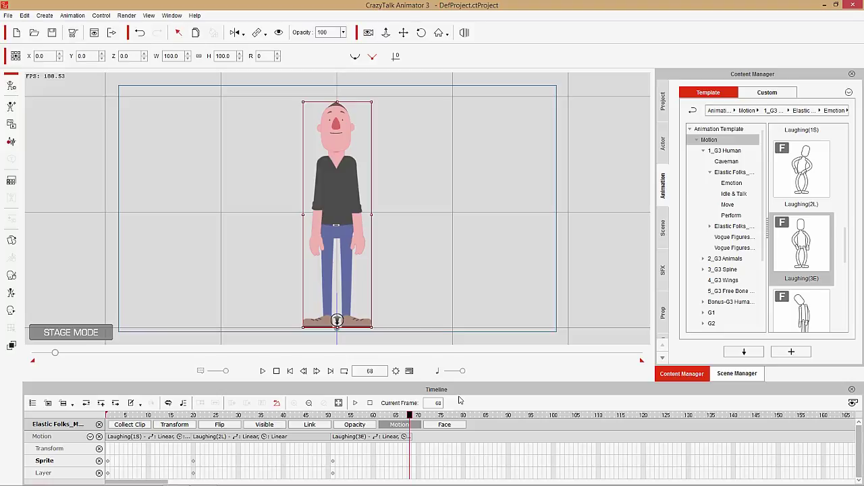
Step: Move the Laughing(3E) clip along the Motion track to about frame 66, leaving a gap after Laughing(2L)
left_click(262, 437)
left_click(156, 437)
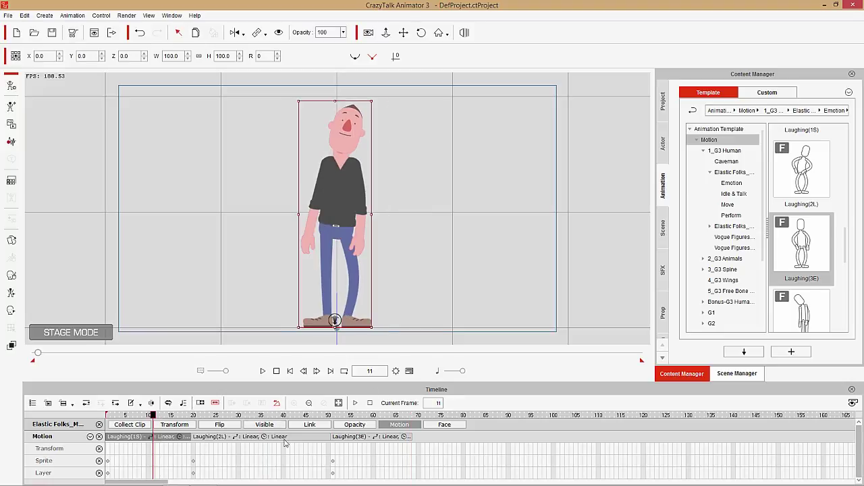
left_click(388, 440)
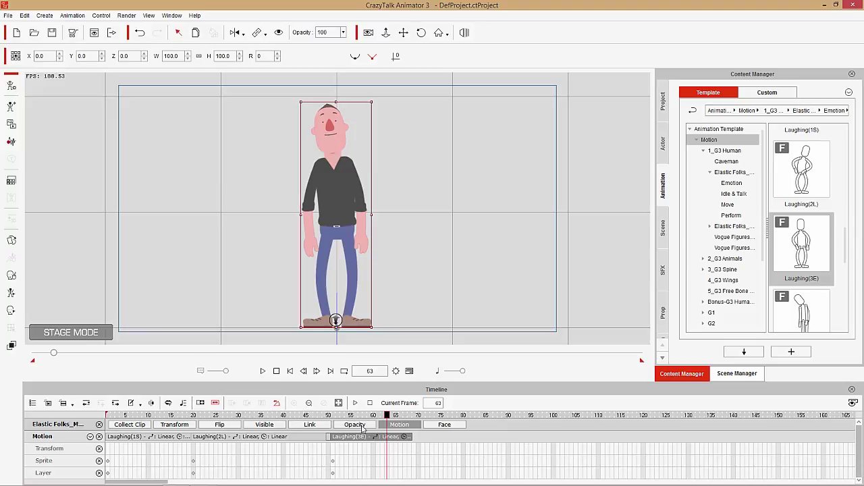
left_click(785, 248)
left_click_drag(361, 437, 409, 439)
Step: Play the animation across the gap before Laughing(3E), and move that clip back to the end of Laughing(2L)
left_click(253, 416)
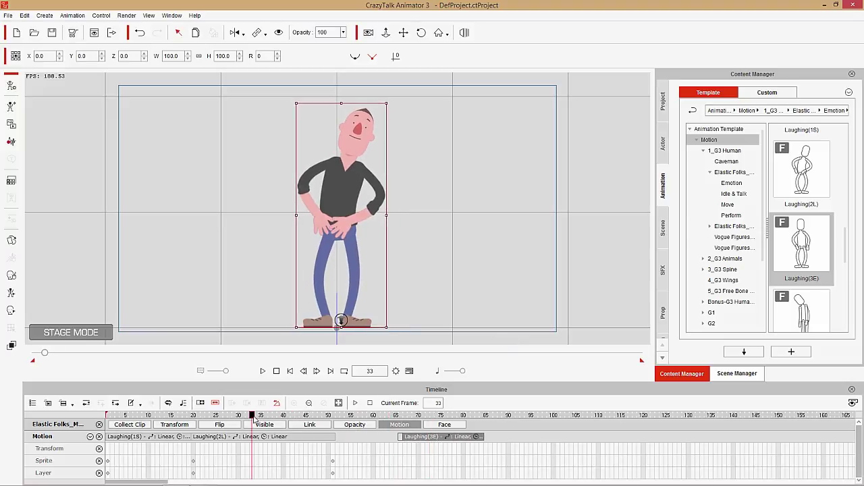
key("space")
key("space")
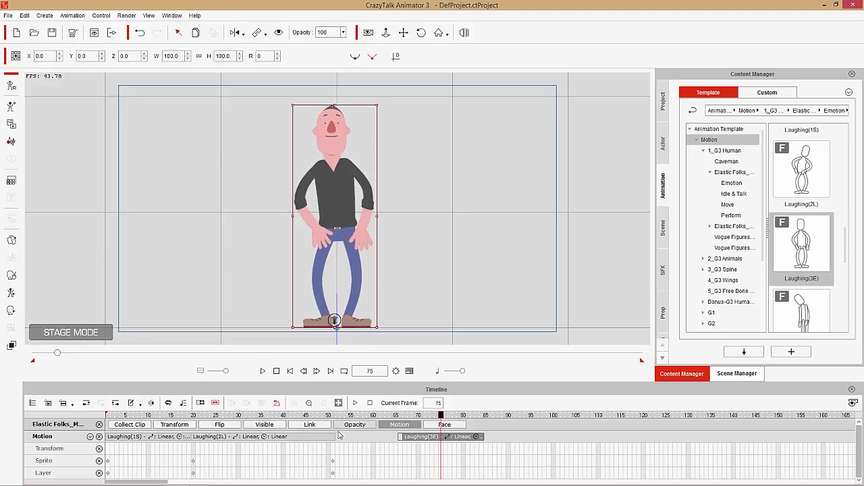
left_click(288, 415)
key("space")
key("space")
left_click(333, 415)
key("space")
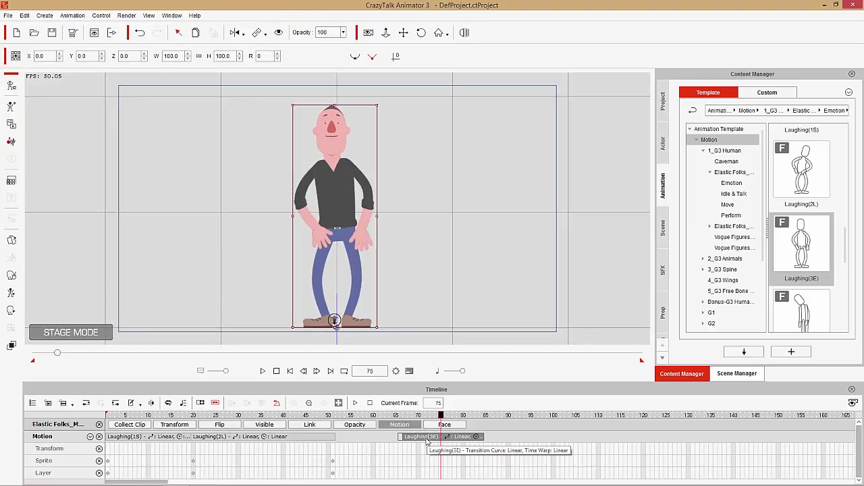
left_click_drag(427, 442, 332, 438)
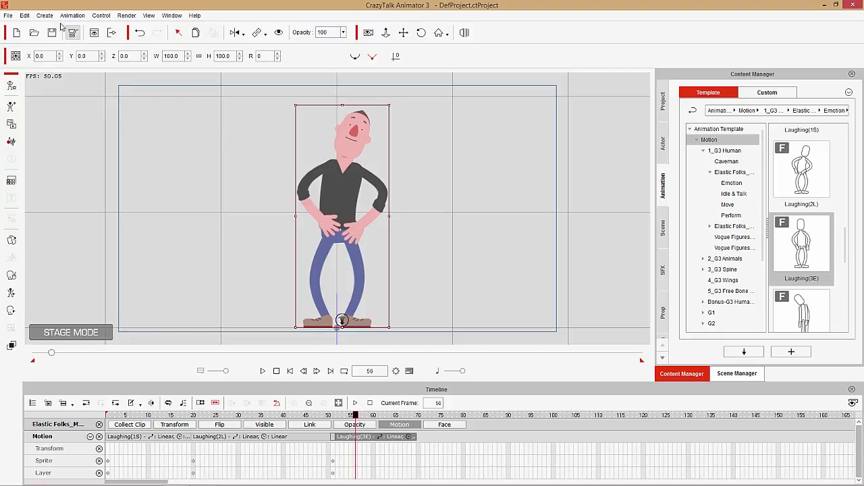
Step: Toggle Timeline Clip Snapping in the preferences and test it by shifting the Laughing(3E) clip slightly
left_click(24, 15)
left_click(68, 218)
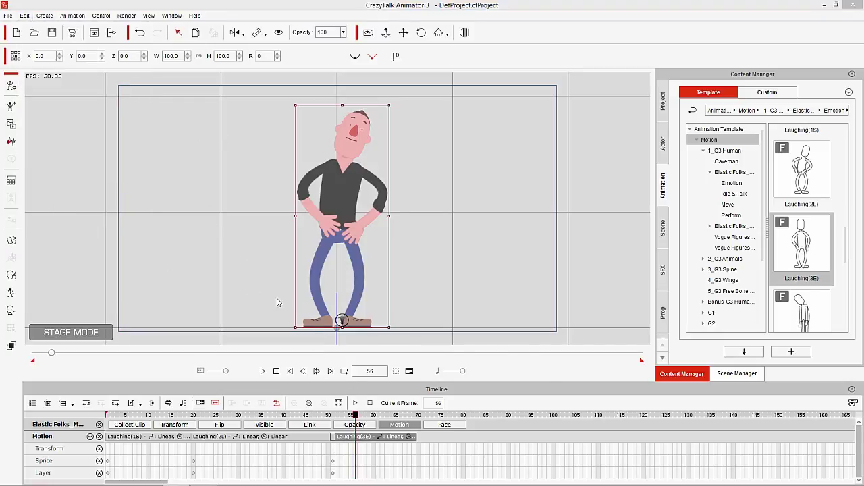
left_click(357, 370)
left_click(398, 391)
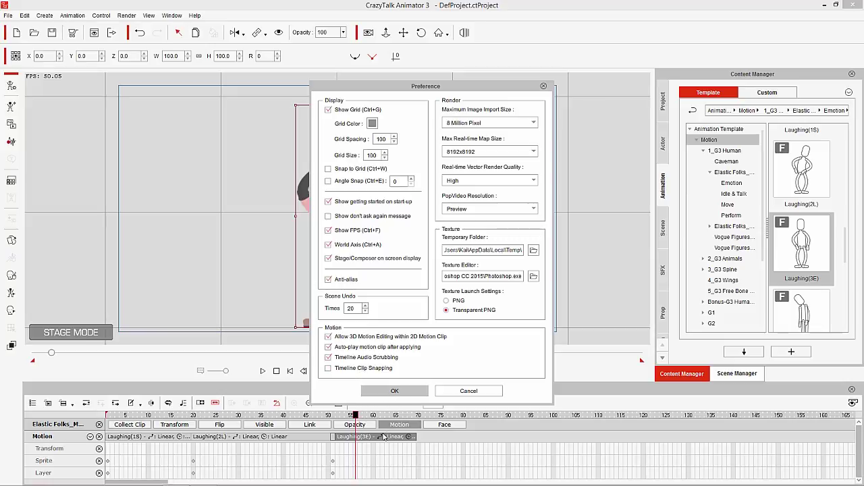
left_click(378, 414)
mouse_move(373, 436)
left_mouse_down()
mouse_move(358, 440)
mouse_move(388, 438)
mouse_move(380, 439)
left_mouse_up()
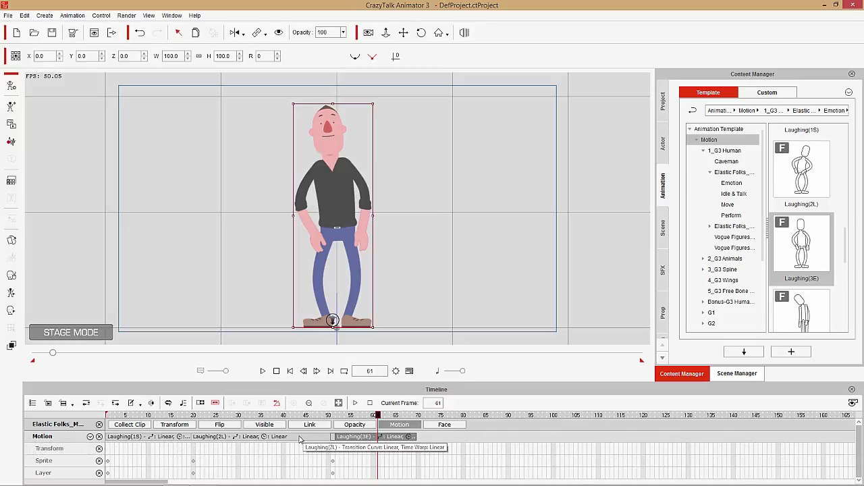
Step: Inspect the Laughing(2L) and Laughing(3E) clips by scrubbing across their boundary and viewing the commands available for Laughing(3E)
left_click(251, 437)
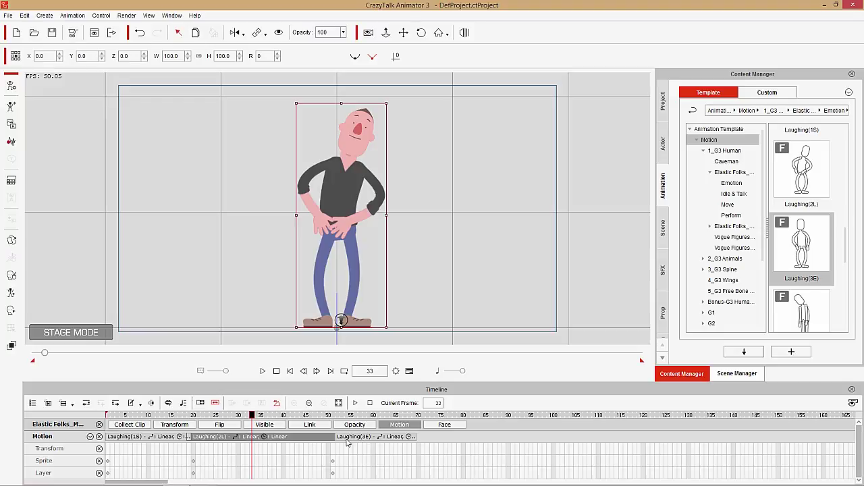
left_click_drag(288, 415, 346, 414)
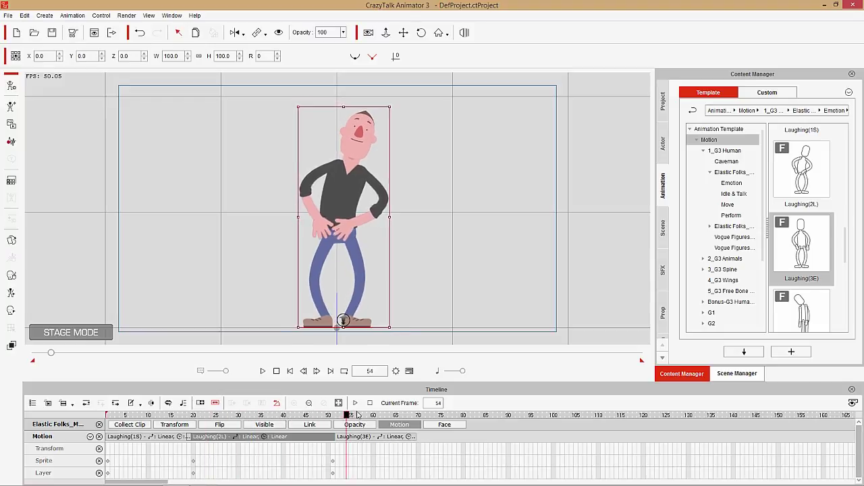
left_click(382, 436)
left_click_drag(351, 414, 370, 415)
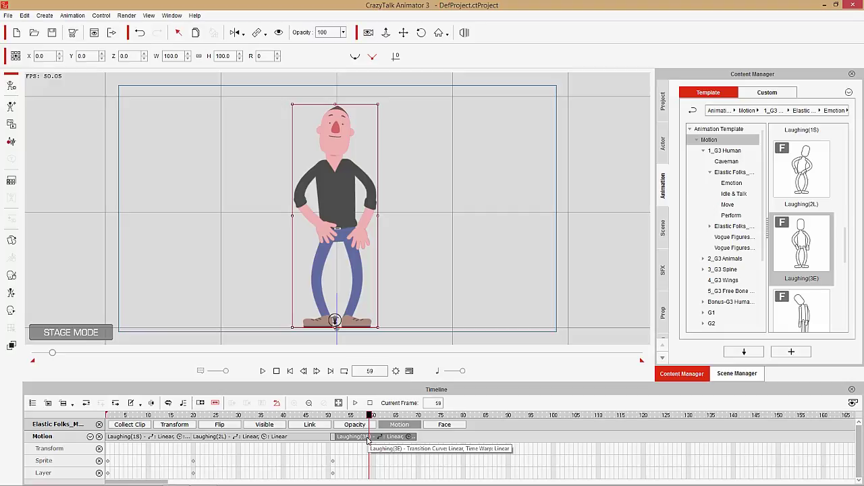
right_click(368, 440)
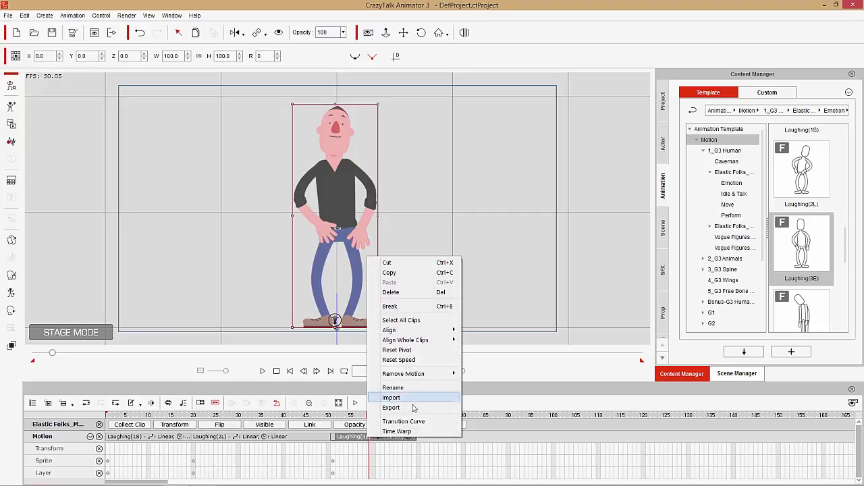
left_click(658, 14)
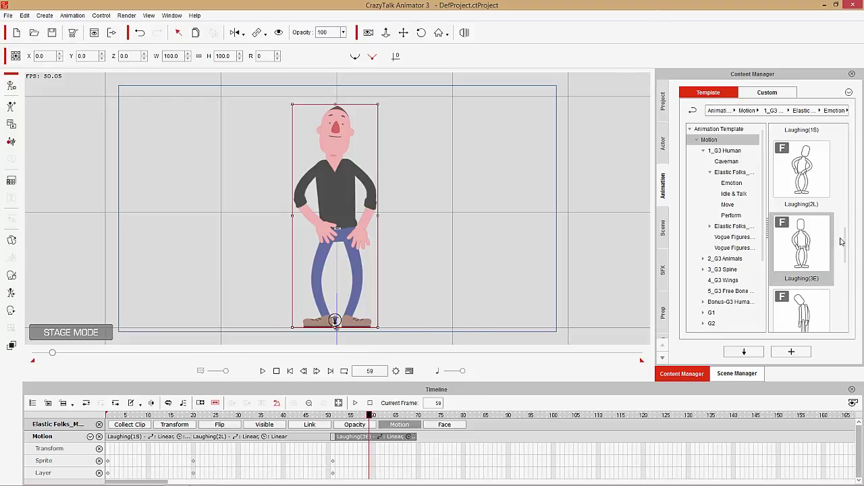
Step: Replace the Laughing(3E) clip on the Motion track with Thinking(3E) and scrub through the transition from Laughing(2L)
left_click_drag(843, 242, 840, 312)
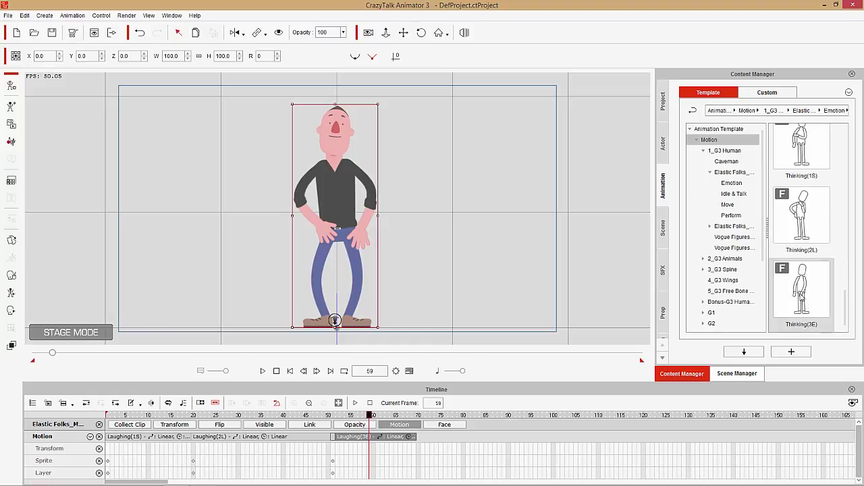
left_click_drag(801, 297, 384, 438)
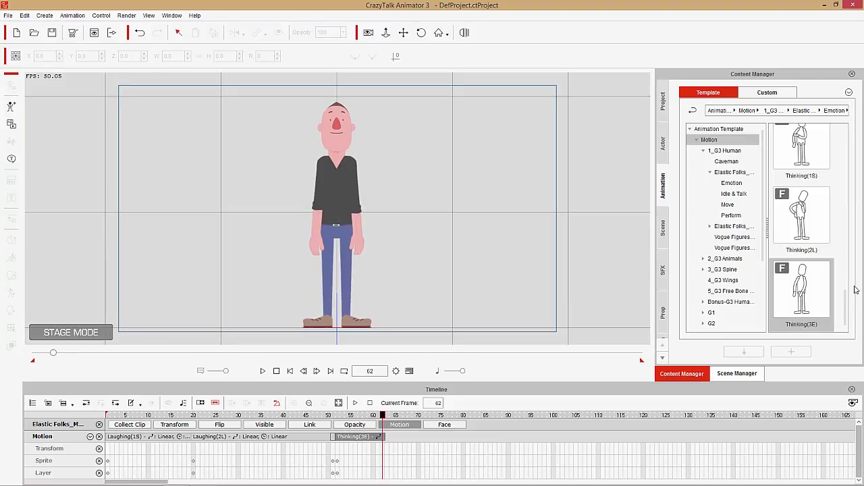
left_click(355, 403)
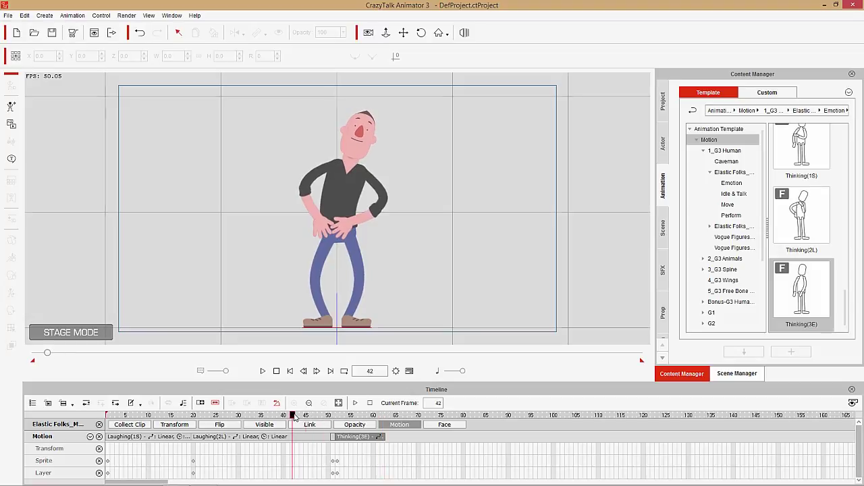
mouse_move(344, 416)
left_mouse_down()
mouse_move(325, 416)
mouse_move(354, 419)
left_mouse_up()
Step: Apply Laughing(3E) to the character again in place of Thinking(3E) and scrub to frame 78
left_click_drag(846, 308, 338, 201)
left_click_drag(328, 420, 454, 416)
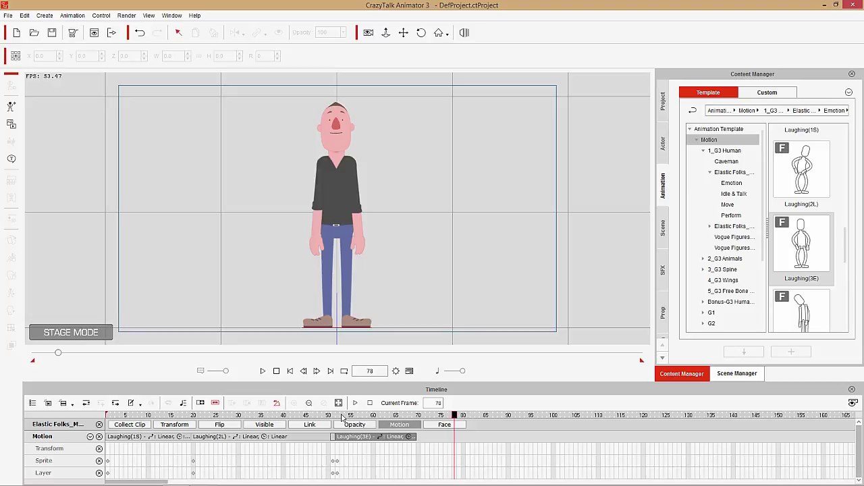
Step: Delete all motion clips and their keys from the character's tracks, and remove its object animation
left_click_drag(407, 456, 108, 476)
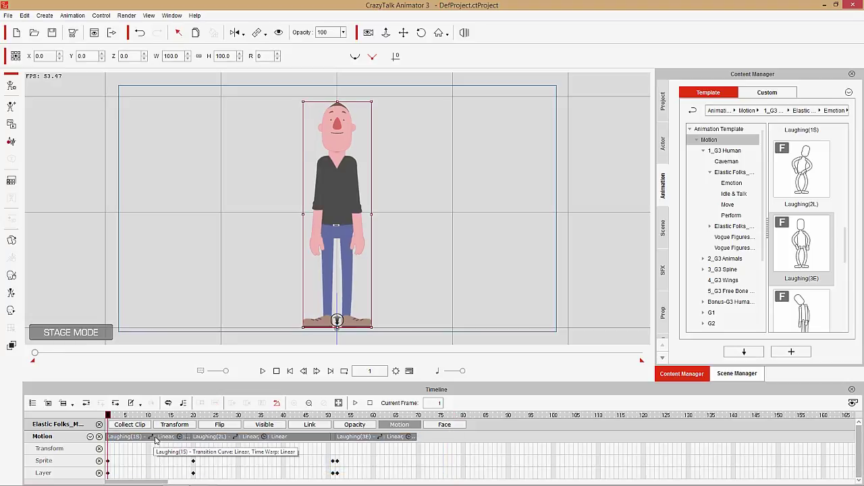
key("Delete")
right_click(323, 199)
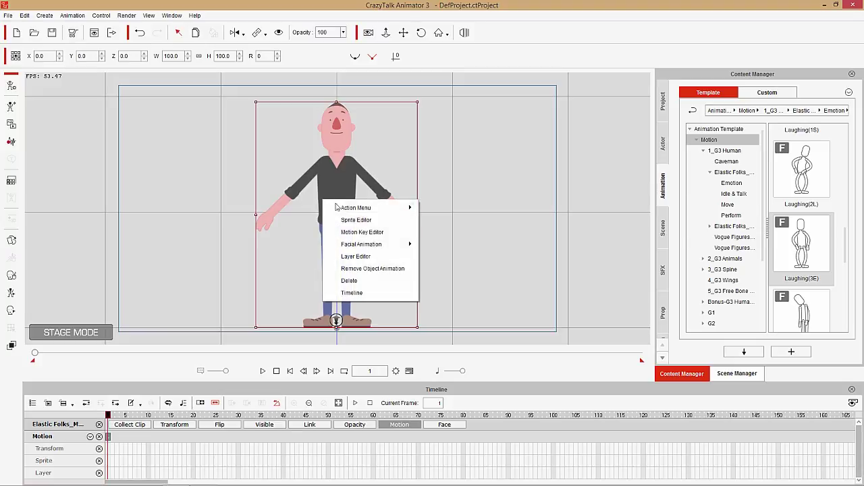
left_click(374, 268)
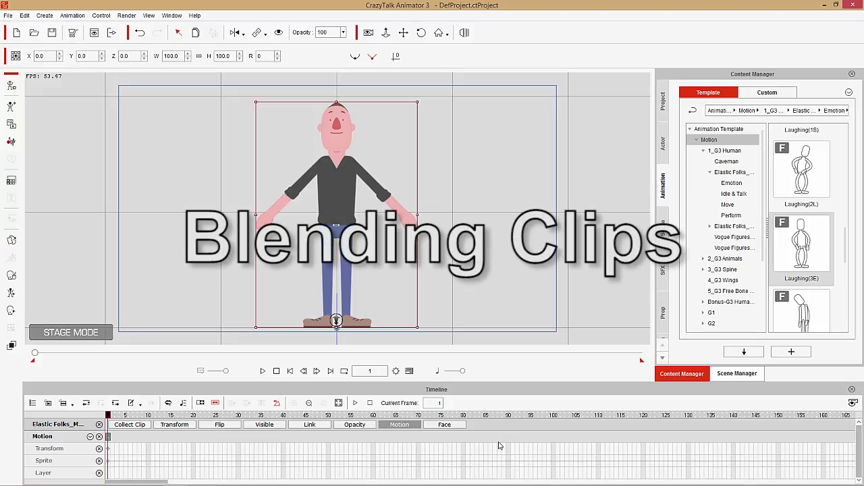
Step: Apply the Surprised clip from the first Elastic Folks Emotion motions to the character at frame 1
left_click(734, 174)
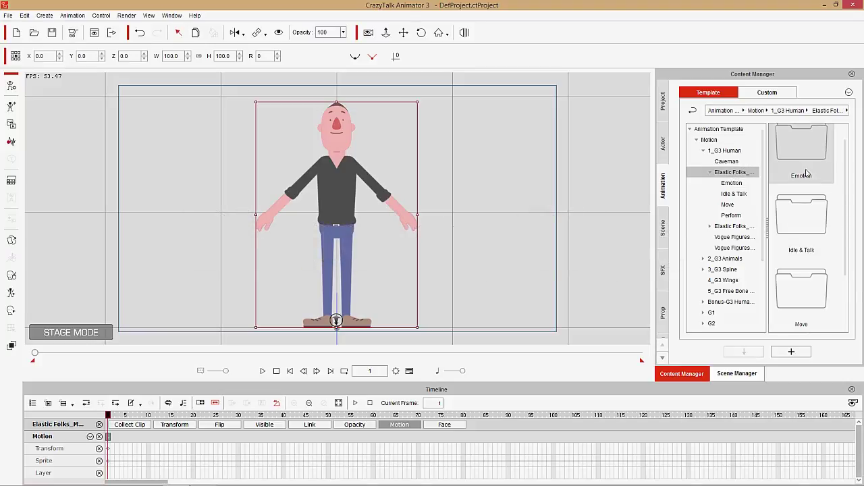
scroll(803, 223, "down", 2)
scroll(803, 223, "up", 3)
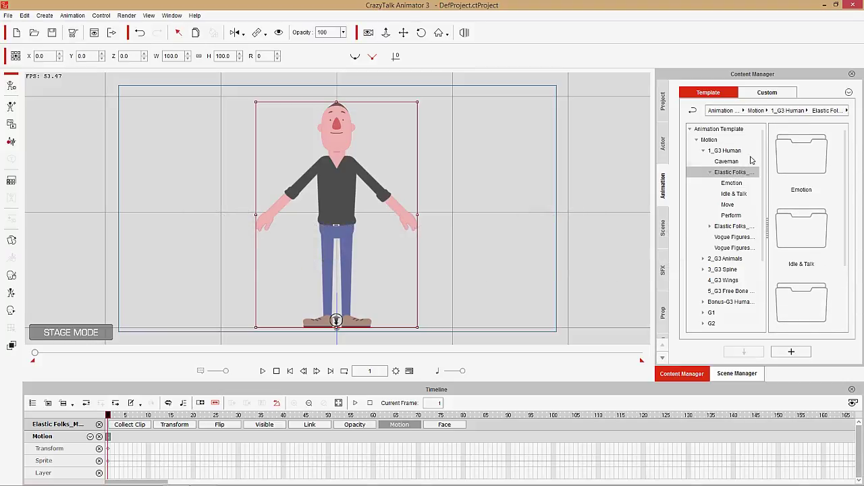
left_click(739, 183)
scroll(847, 195, "down", 1)
left_click_drag(848, 196, 843, 276)
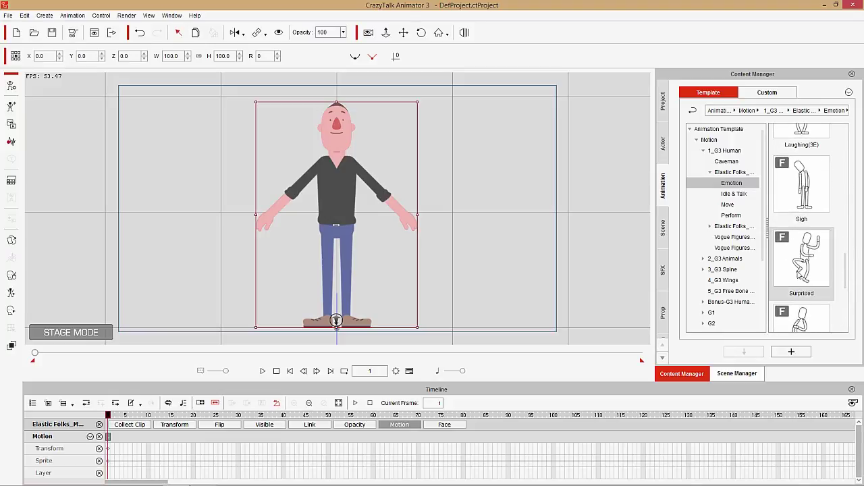
double_click(808, 263)
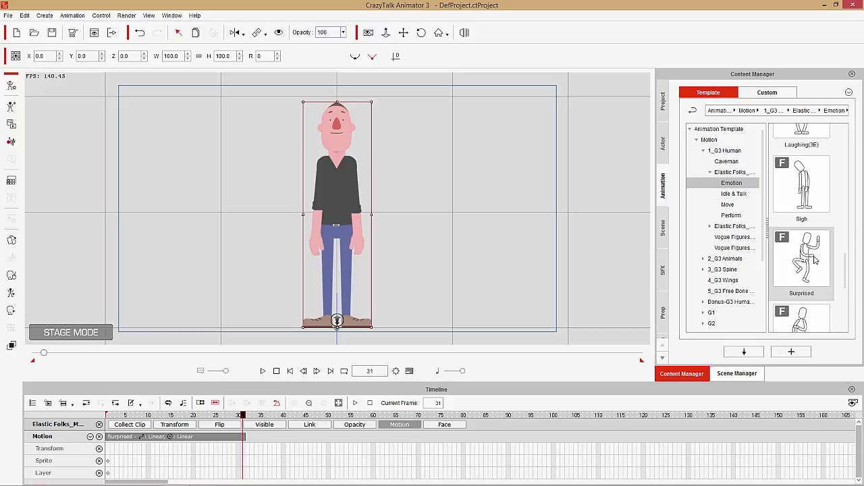
Step: Append the Cry(2L) emotion clip and the Jump clip from the Move motions after Surprised
left_click_drag(846, 272, 856, 189)
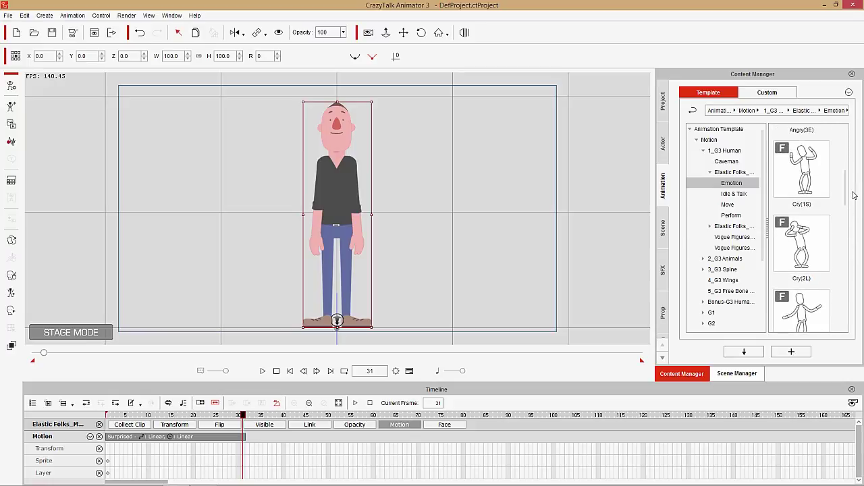
double_click(809, 247)
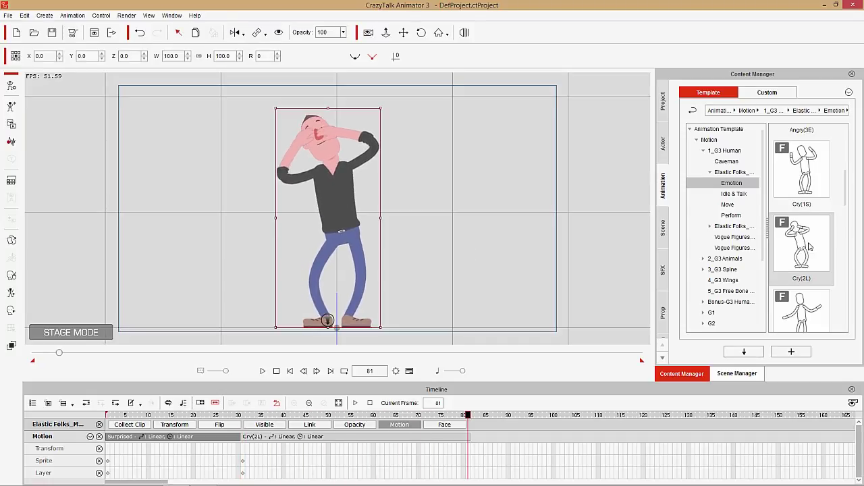
left_click(727, 204)
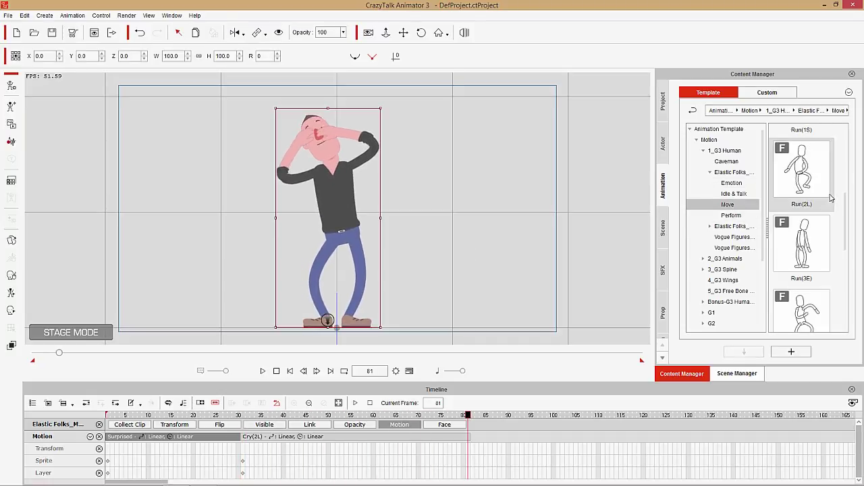
left_click_drag(845, 206, 852, 150)
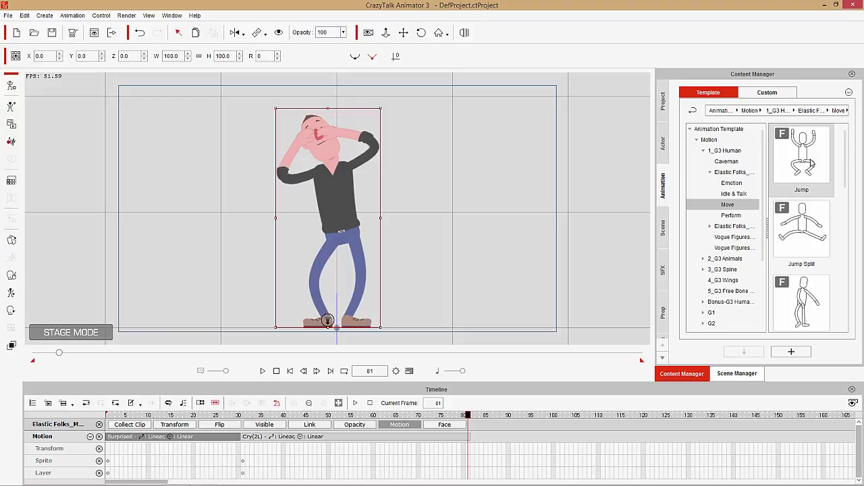
double_click(812, 164)
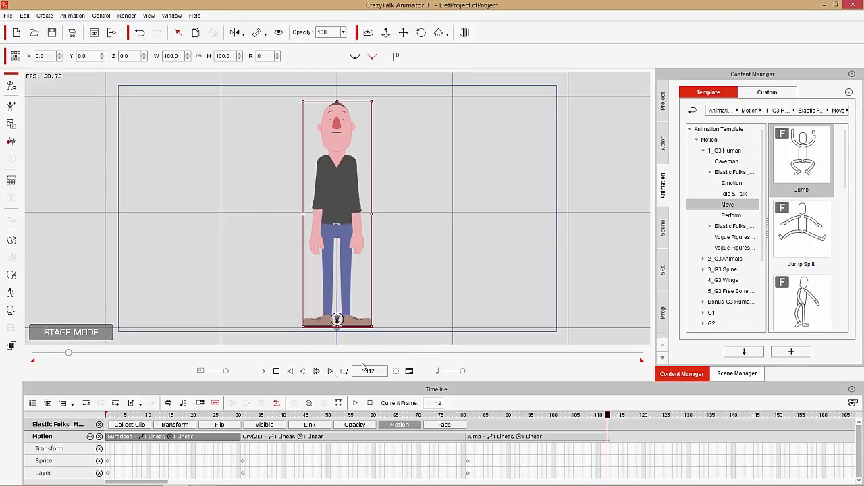
Step: Play the Surprised, Cry(2L) and Jump sequence from frame 1, and scrub back to frame 30 at the first clip boundary
left_click_drag(142, 414, 106, 415)
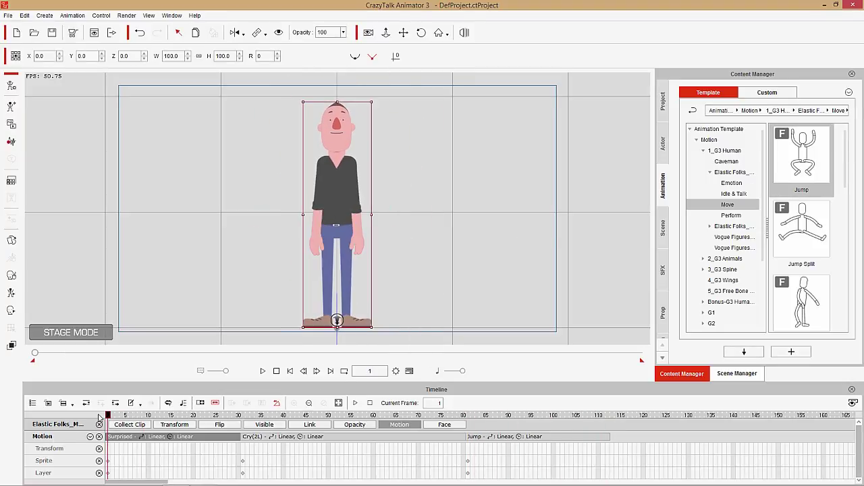
key("space")
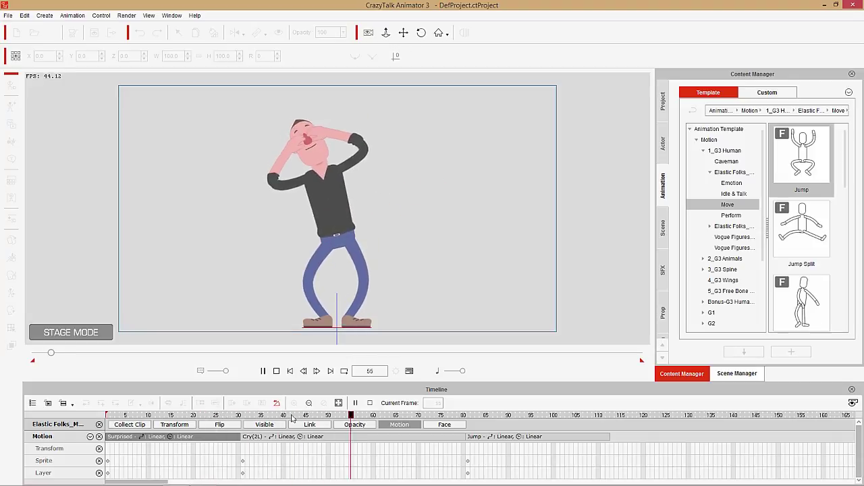
key("space")
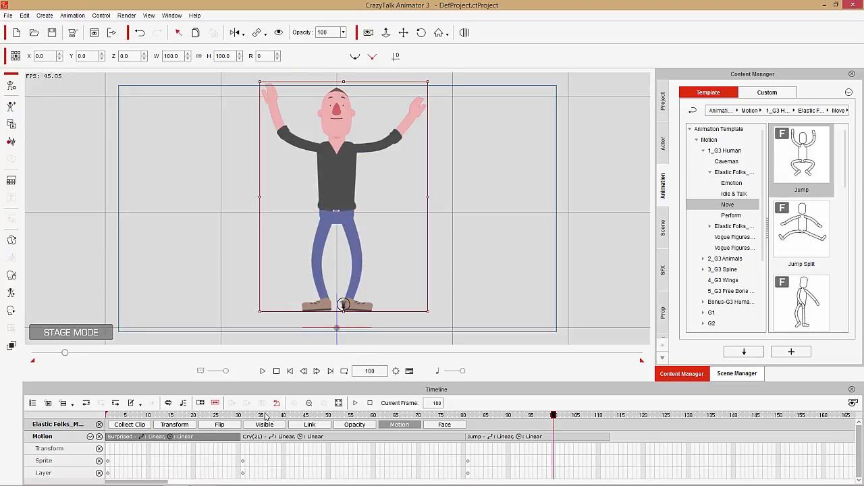
mouse_move(253, 414)
left_mouse_down()
mouse_move(218, 414)
mouse_move(256, 416)
mouse_move(239, 418)
left_mouse_up()
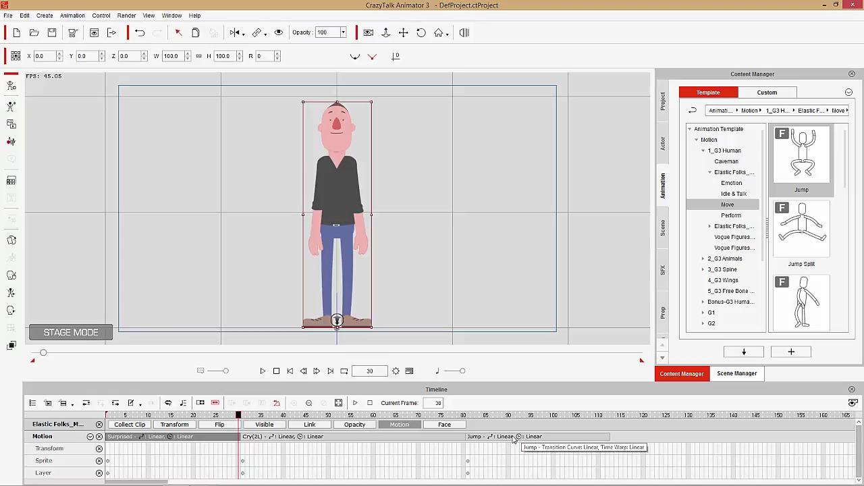
Step: Move Jump to start at about frame 114, and shift Cry(2L) to about frame 41 and back to about frame 31, scrubbing between moves
left_click_drag(551, 439, 698, 438)
left_click_drag(338, 437, 386, 438)
left_click(386, 437)
left_click_drag(243, 414, 342, 444)
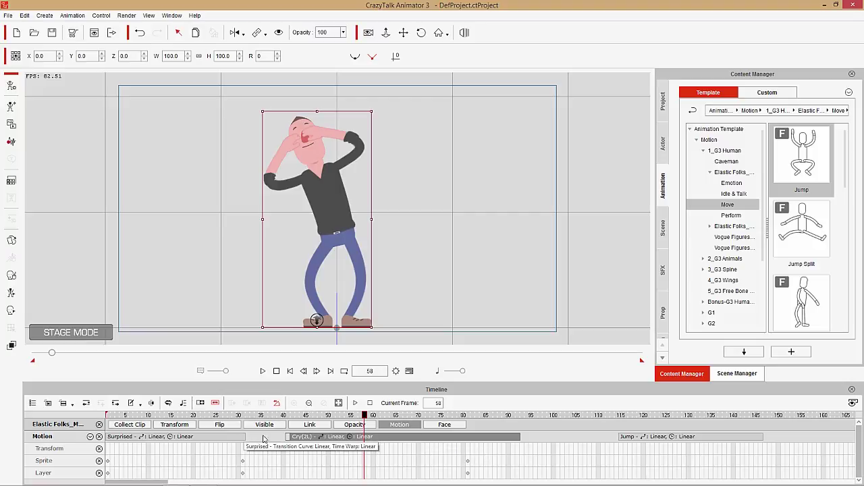
left_click_drag(387, 440, 361, 440)
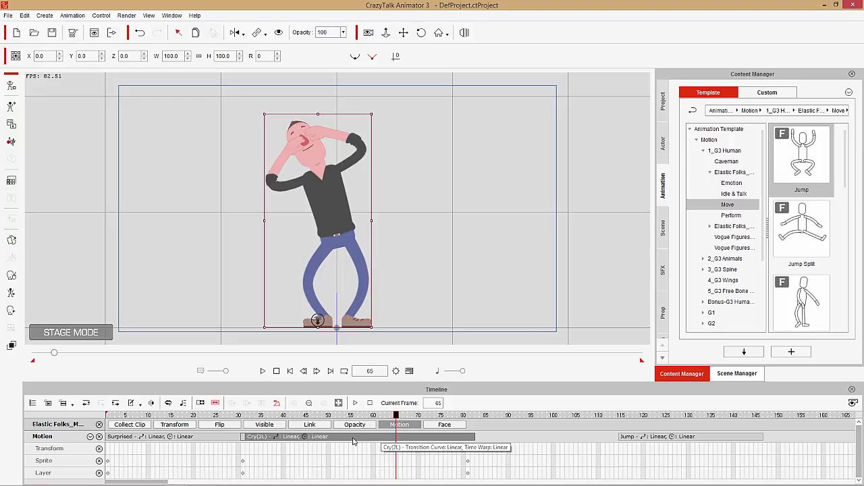
left_click(351, 440)
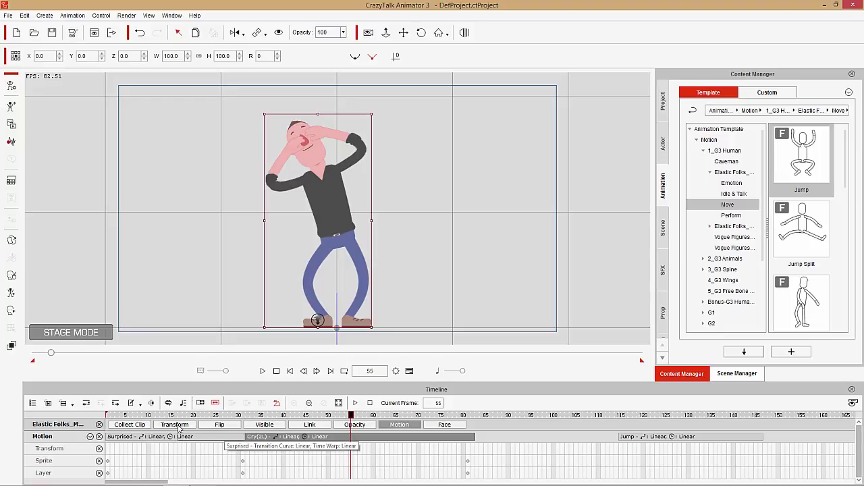
Step: Play the change from Surprised to Cry(2L), and lengthen Cry(2L)'s transition so it starts at about frame 23
left_click_drag(166, 413, 139, 414)
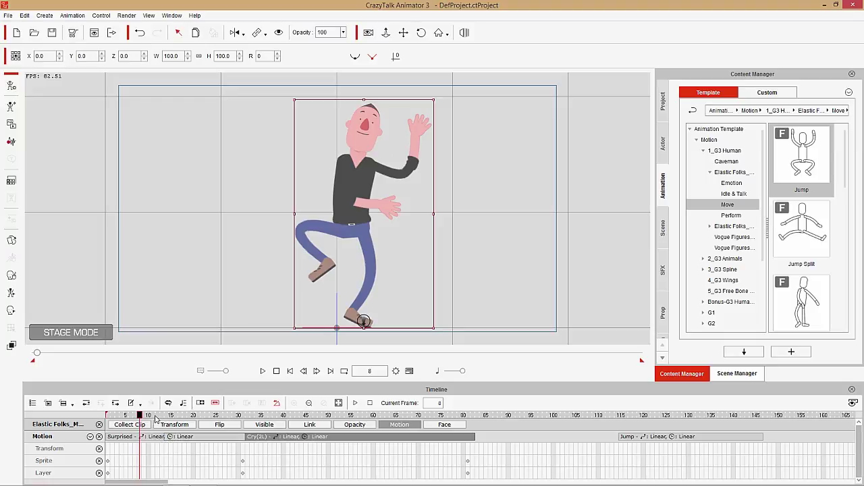
key("space")
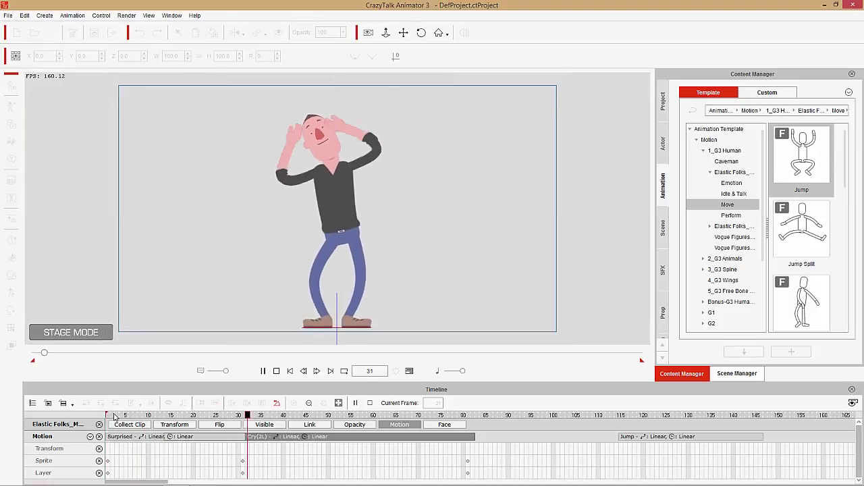
key("space")
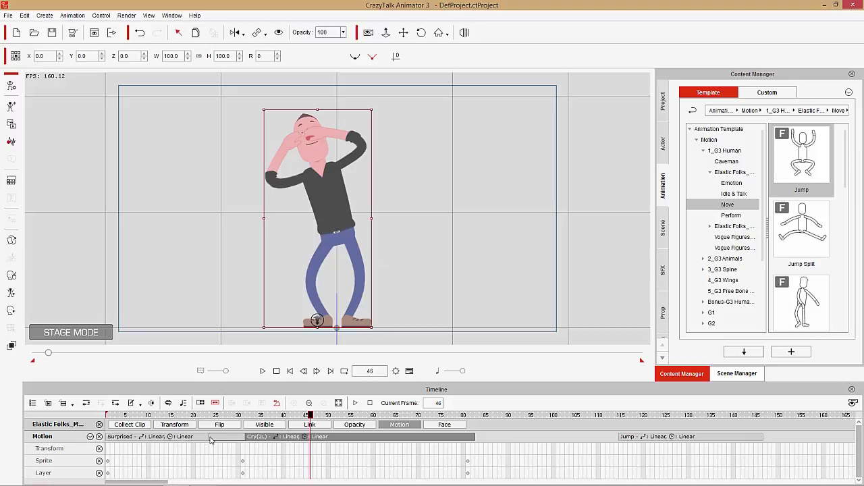
Step: Replay the lengthened transition from Surprised to Cry(2L) twice from the start of the timeline
key("space")
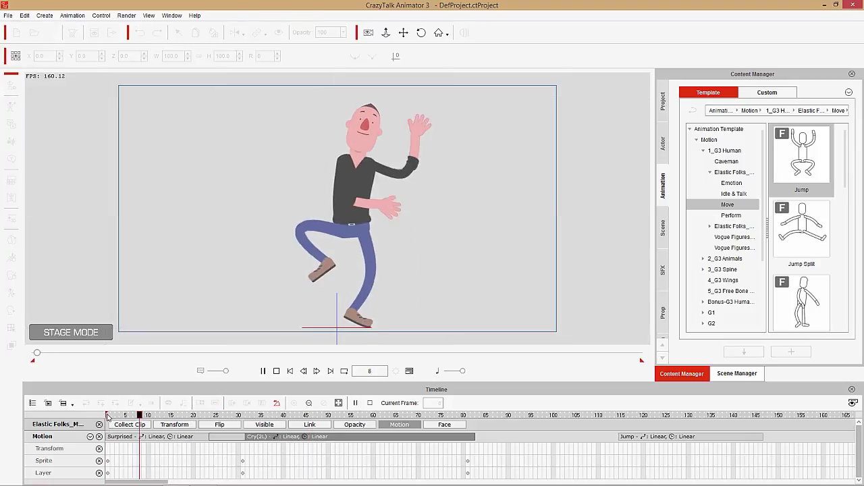
key("space")
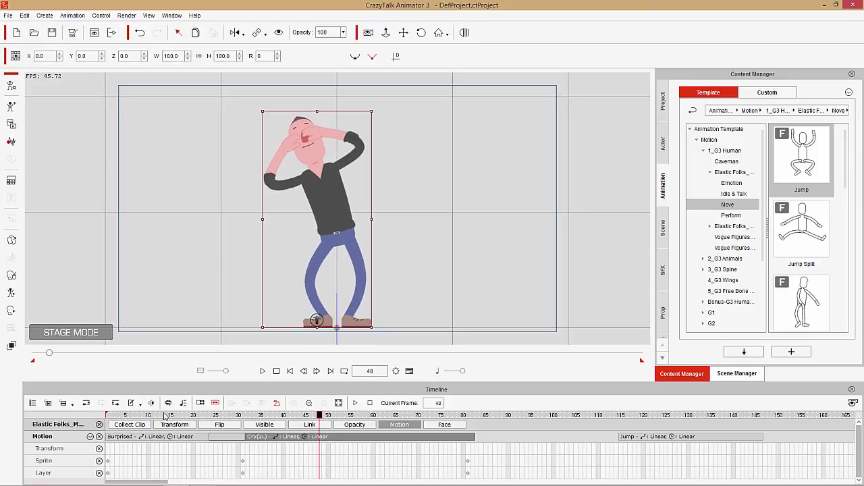
key("space")
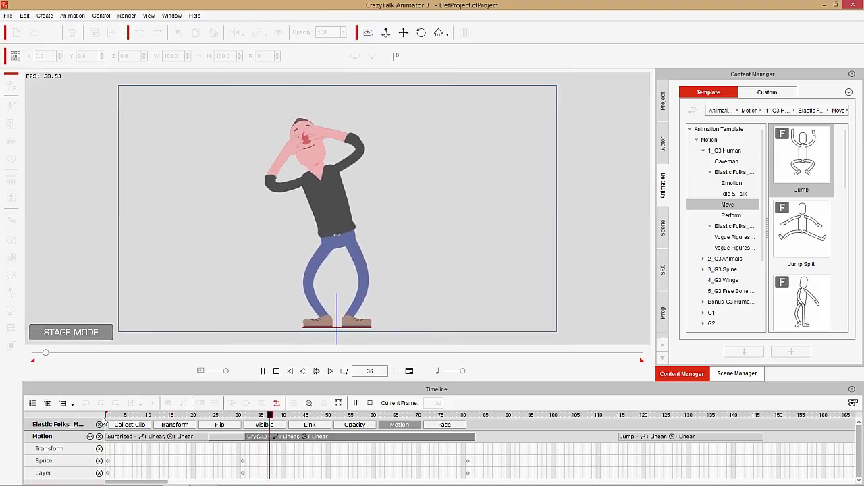
key("space")
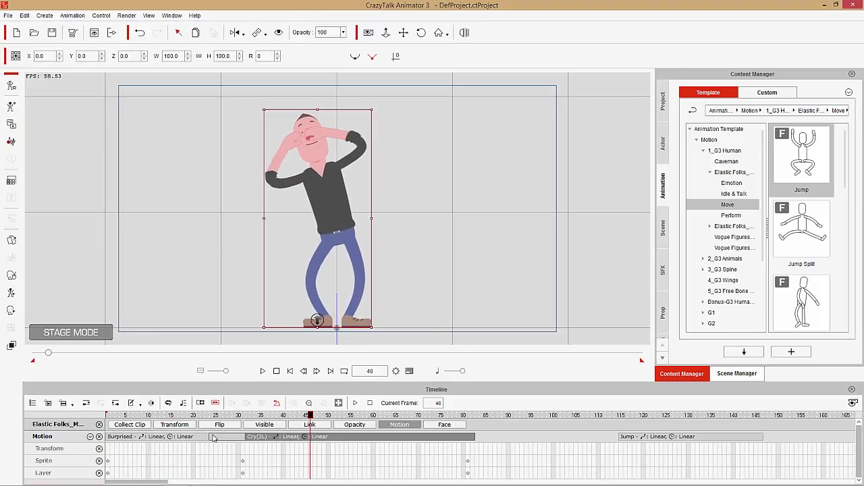
Step: Shorten Cry(2L)'s transition to about one frame and replay it, restart the transition at about frame 23 and replay from frame 1
key("space")
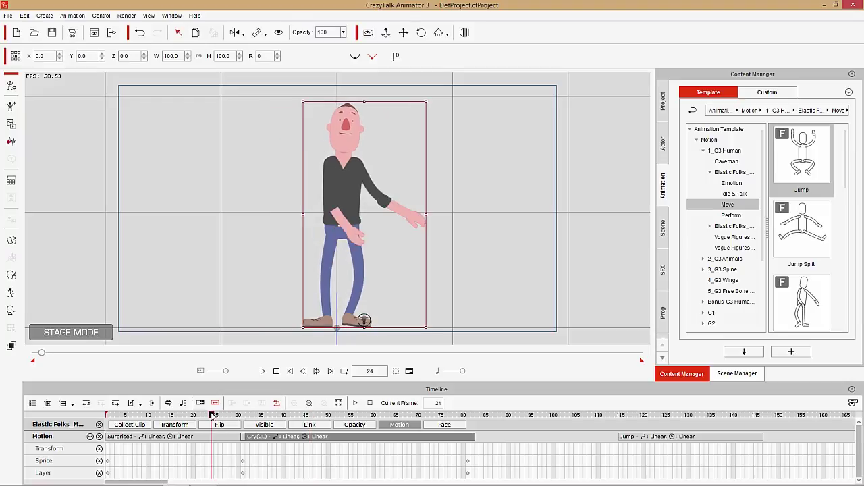
key("space")
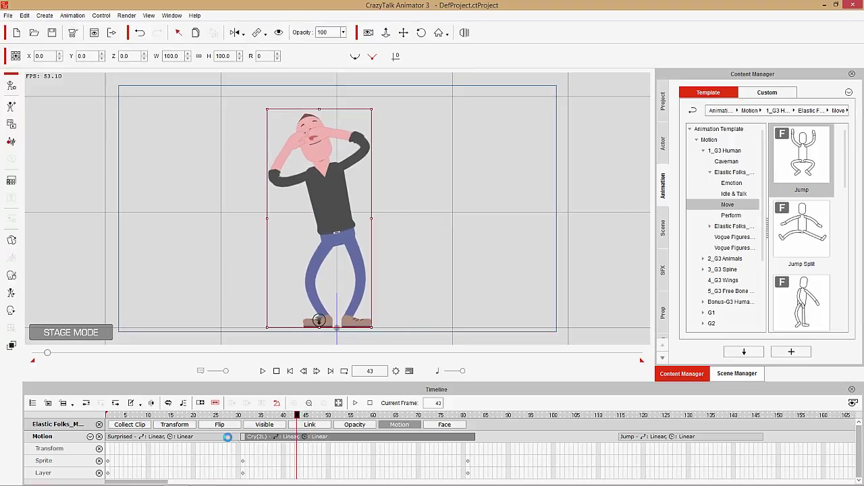
left_click(200, 414)
left_click(108, 415)
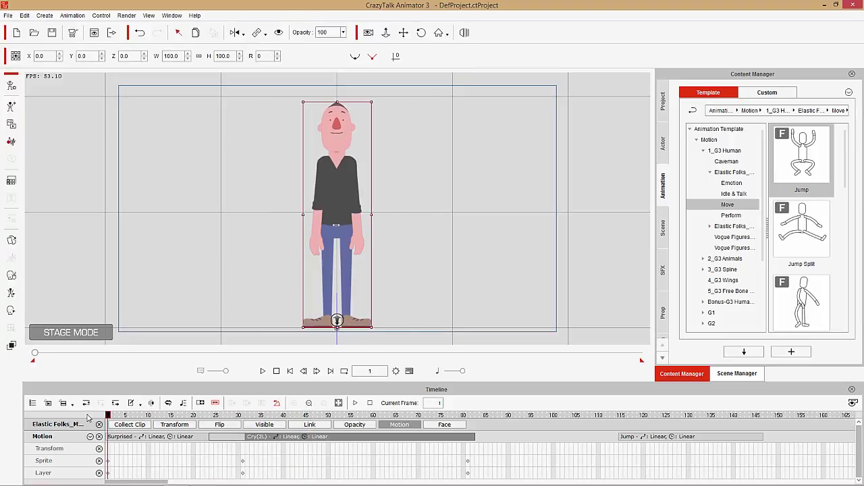
key("space")
key("space")
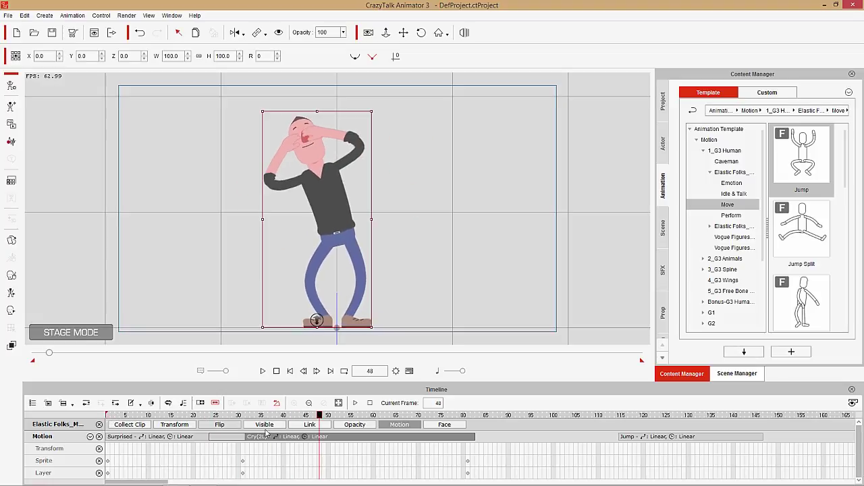
Step: Move Jump to about frame 87 with its transition starting at about frame 77 over the end of Cry(2L), and play through it
key("space")
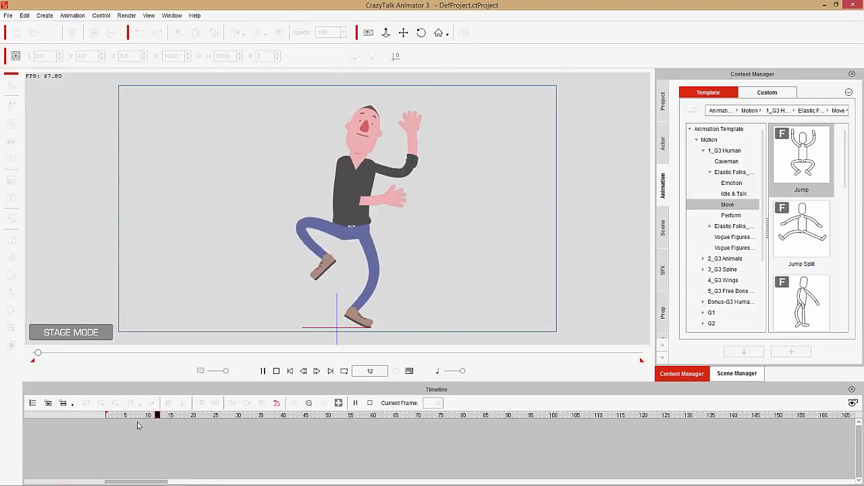
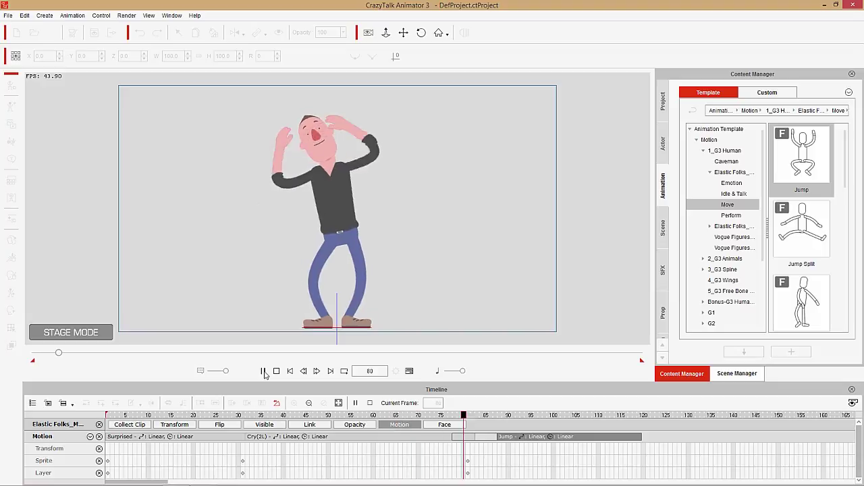
key("space")
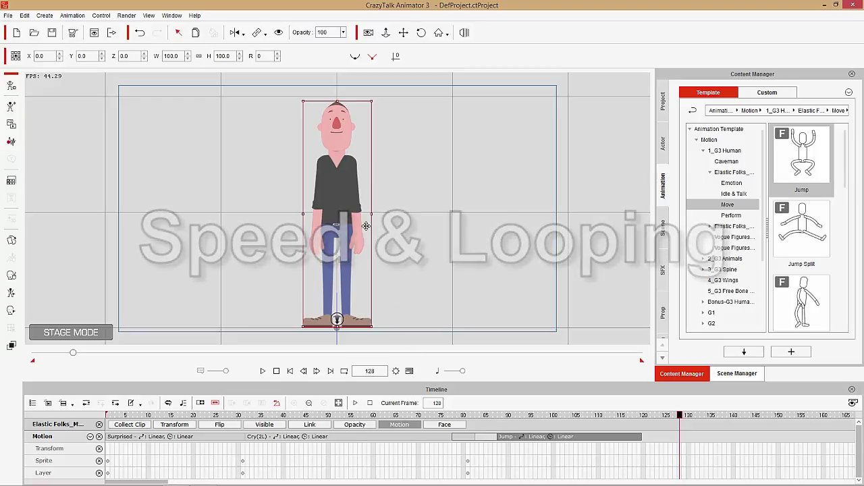
Step: Remove the character's object animation and return the playhead to frame 1
right_click(346, 206)
left_click(395, 278)
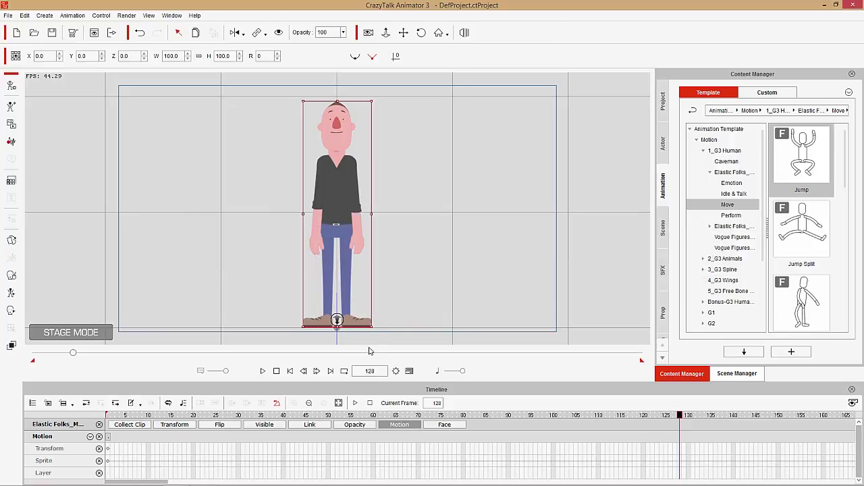
left_click(276, 372)
Step: Add the Dance(1S), Dance(2L) and Dance(3E) motions one after another from the Elastic Folks Perform set, starting at frame 1
left_click(736, 216)
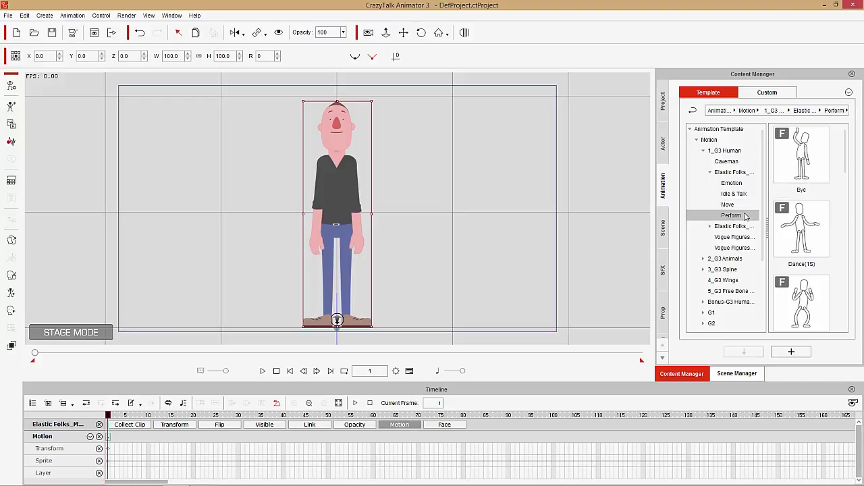
mouse_move(849, 162)
left_mouse_down()
mouse_move(854, 203)
mouse_move(853, 173)
left_mouse_up()
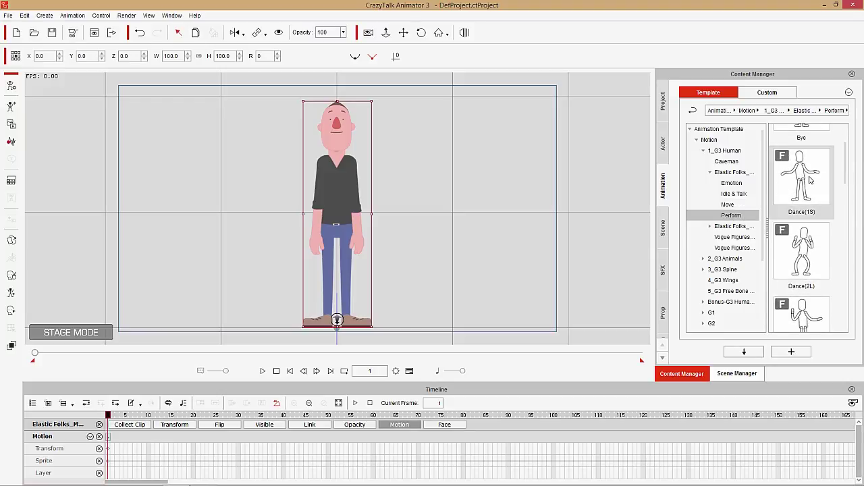
double_click(811, 178)
double_click(810, 257)
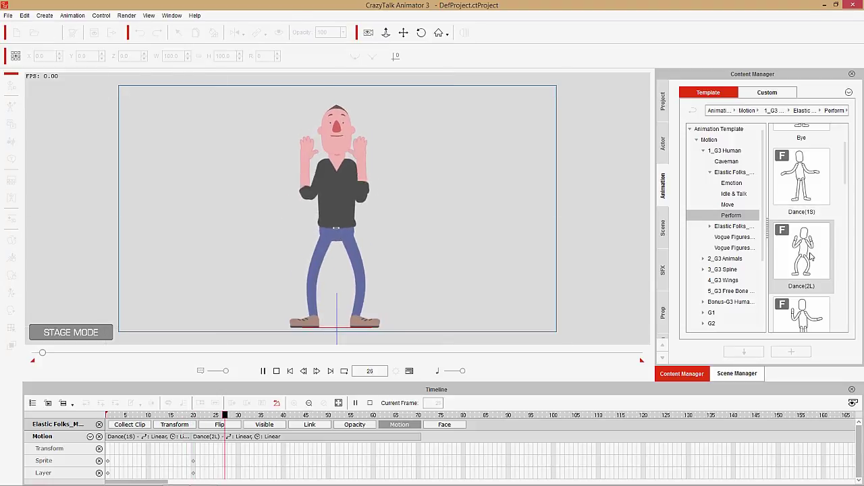
scroll(814, 263, "down", 3)
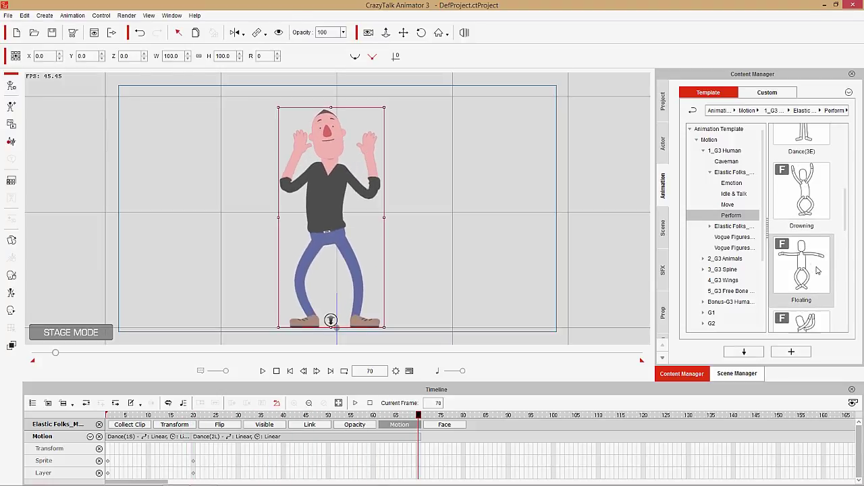
scroll(818, 235, "up", 3)
left_click_drag(845, 181, 845, 198)
double_click(815, 254)
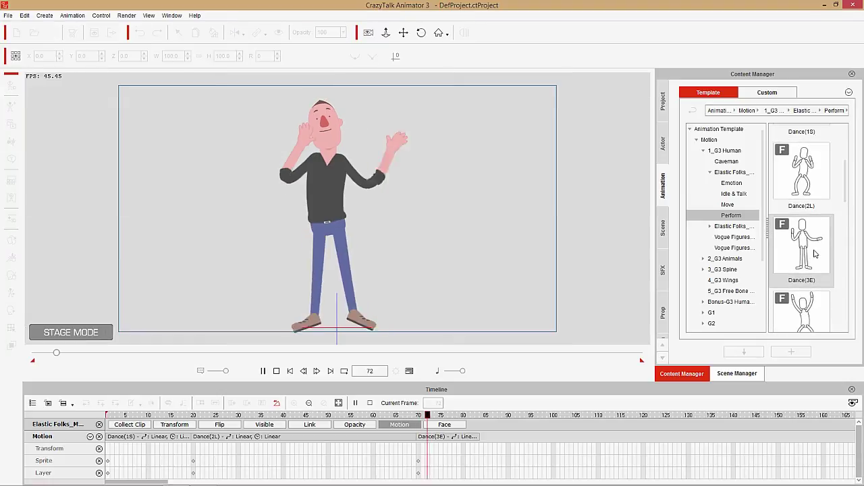
Step: Play the three dance clips from about frame 19, and scrub back to frame 27
left_click(190, 414)
key("space")
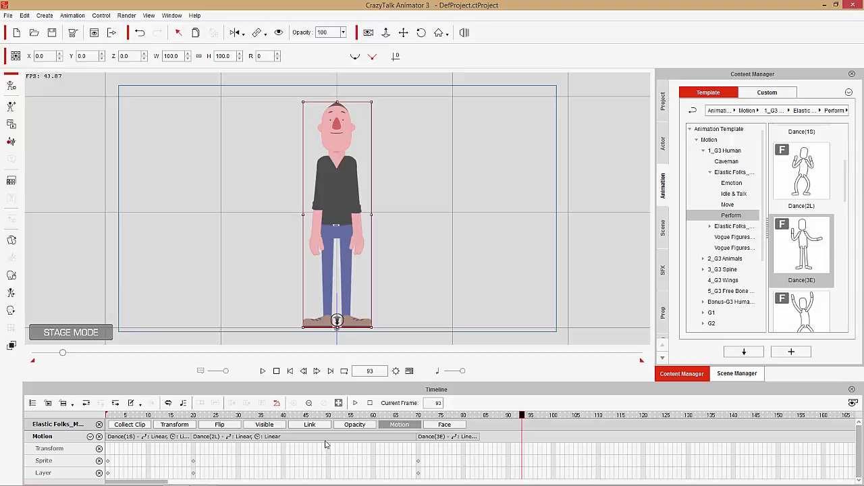
left_click_drag(203, 414, 226, 414)
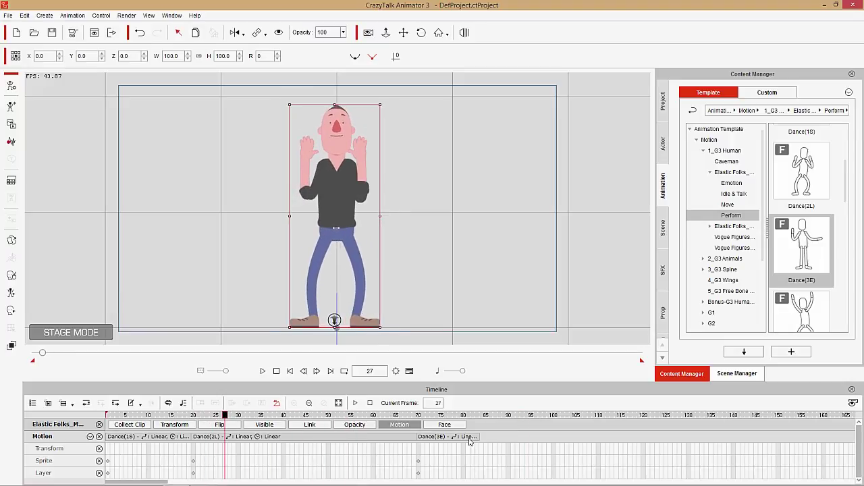
Step: Move the Dance(3E) clip out to about frame 146 and play through the end of Dance(1S) into Dance(2L)
left_click_drag(450, 439, 802, 440)
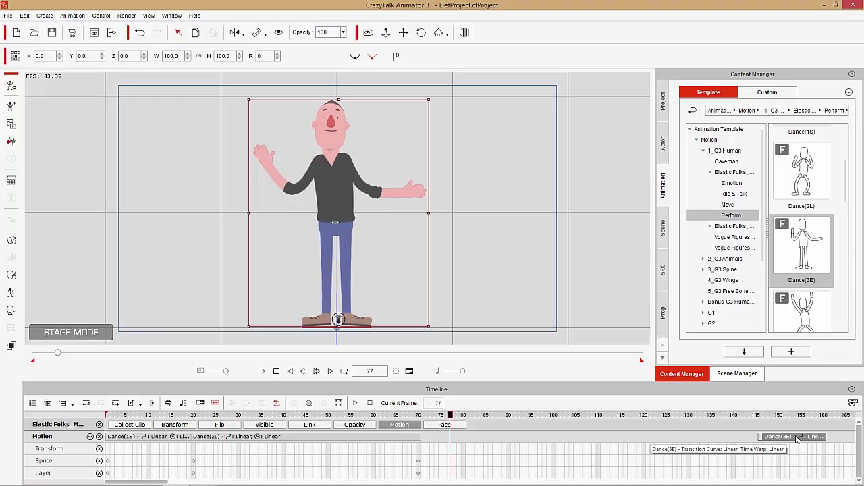
key("space")
left_click(150, 414)
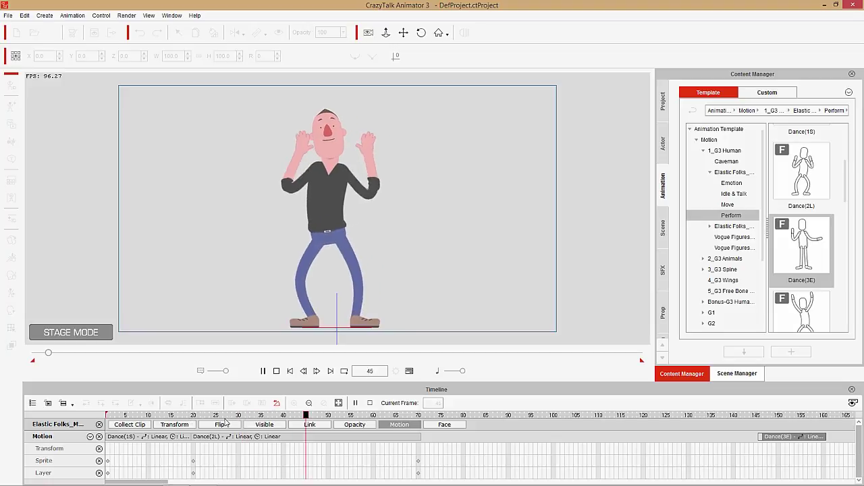
key("space")
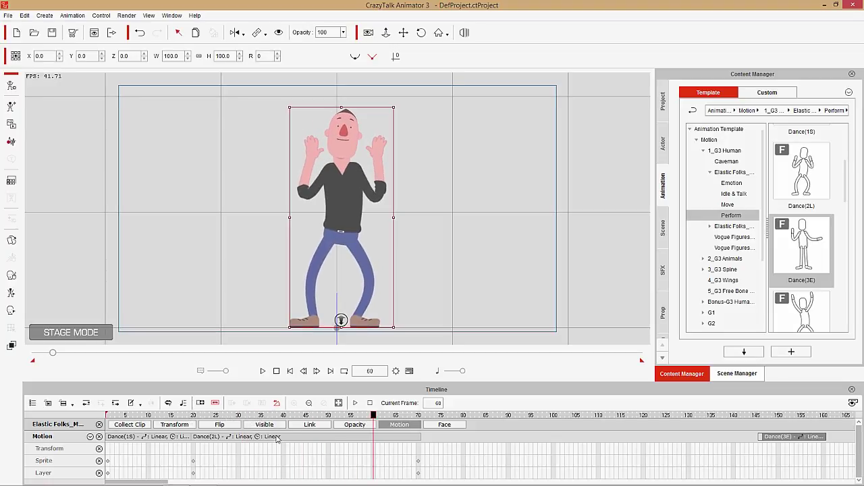
Step: Speed up Dance(2L) by shortening the clip to end at about frame 40, and play it from frame 1
left_click(276, 438)
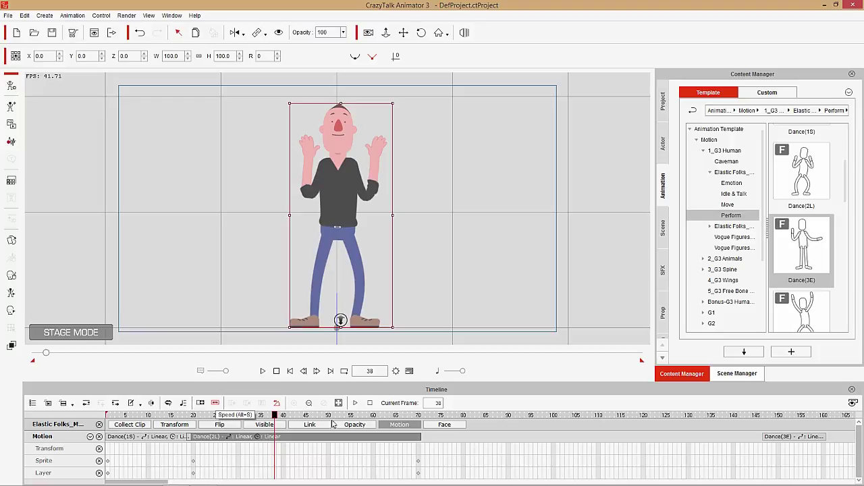
left_click_drag(420, 436, 282, 436)
left_click_drag(206, 415, 110, 416)
key("space")
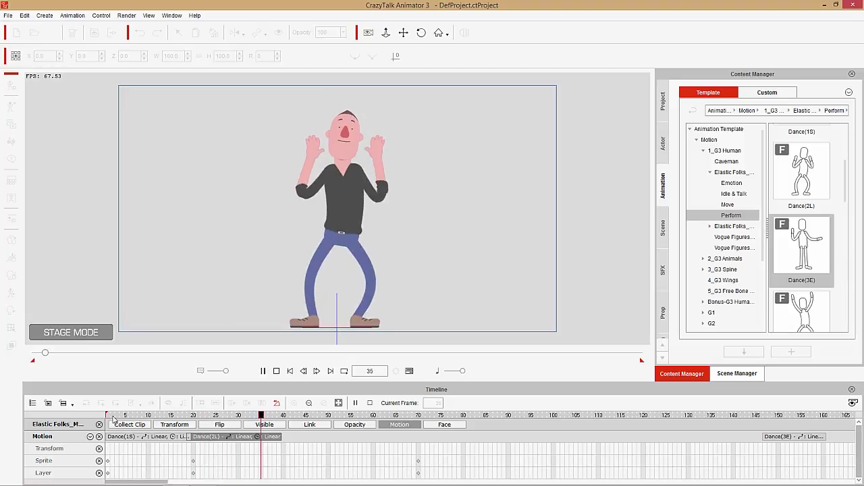
key("space")
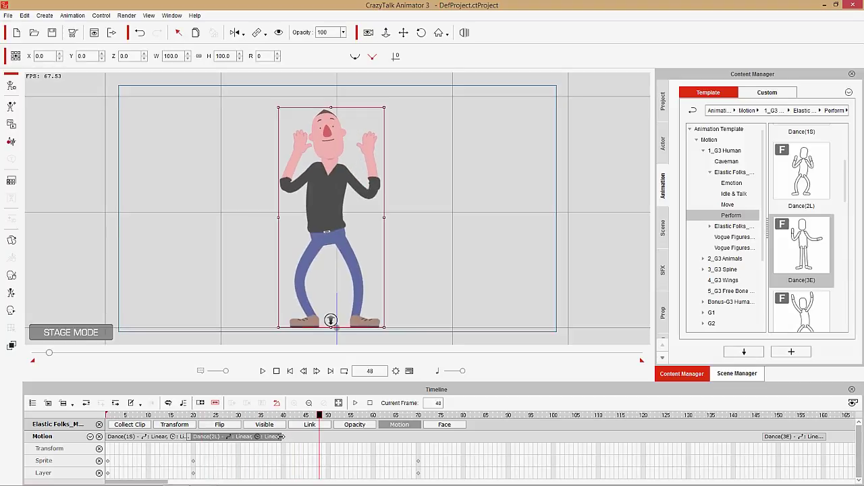
Step: Slow down Dance(2L) by stretching the clip to end at about frame 118, and replay it
left_click_drag(283, 436, 642, 446)
left_click_drag(196, 415, 147, 415)
key("space")
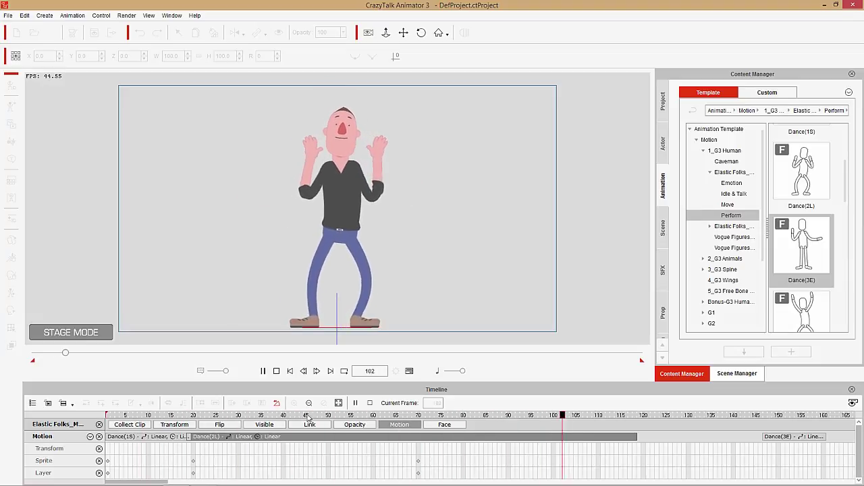
key("space")
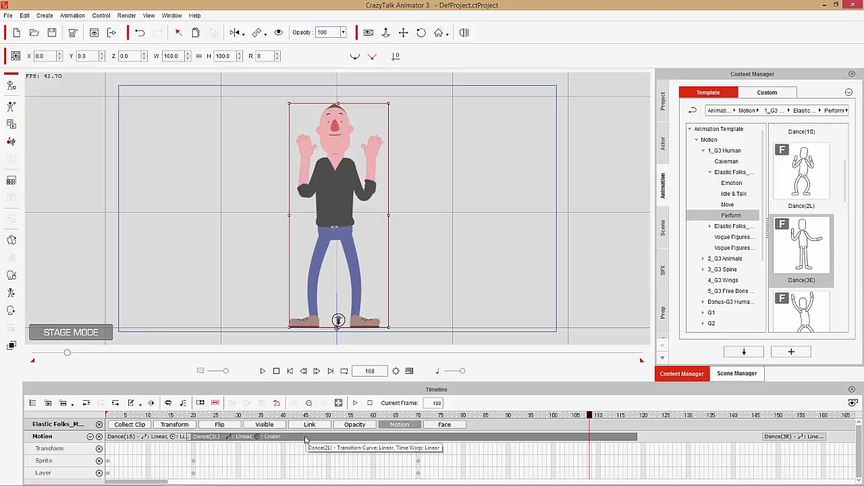
Step: Reset the speed of the Dance(2L) clip and replay it
right_click(305, 438)
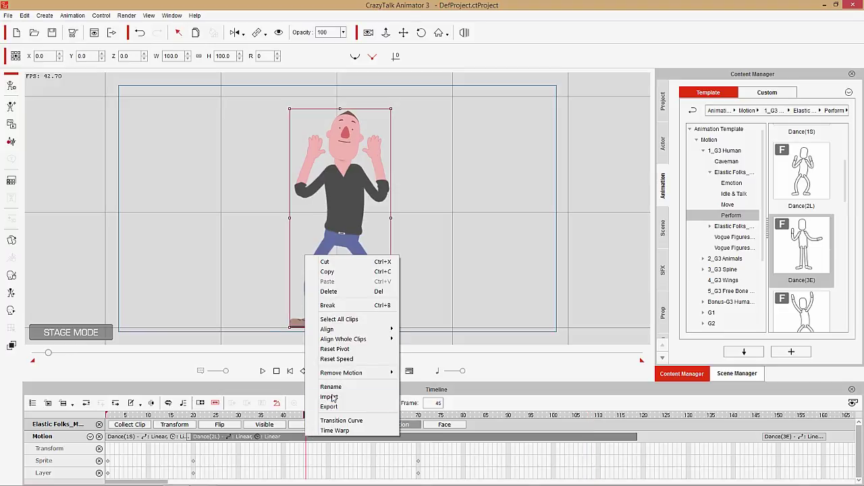
left_click(346, 359)
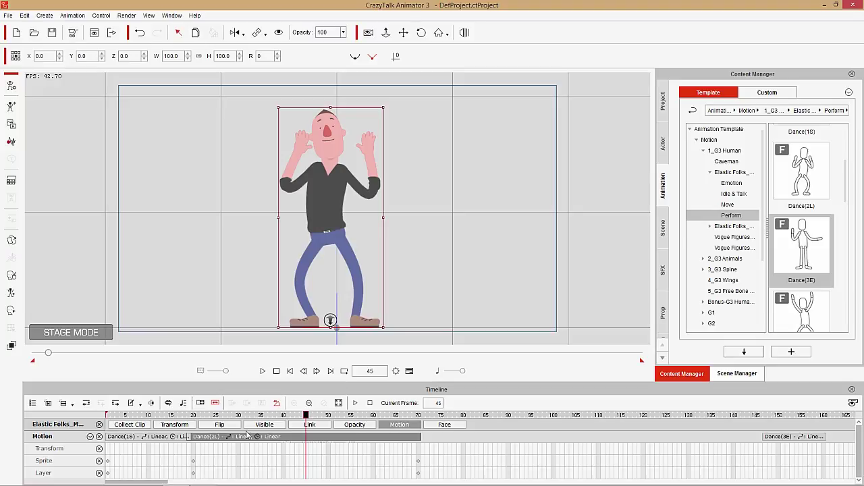
left_click(202, 415)
key("space")
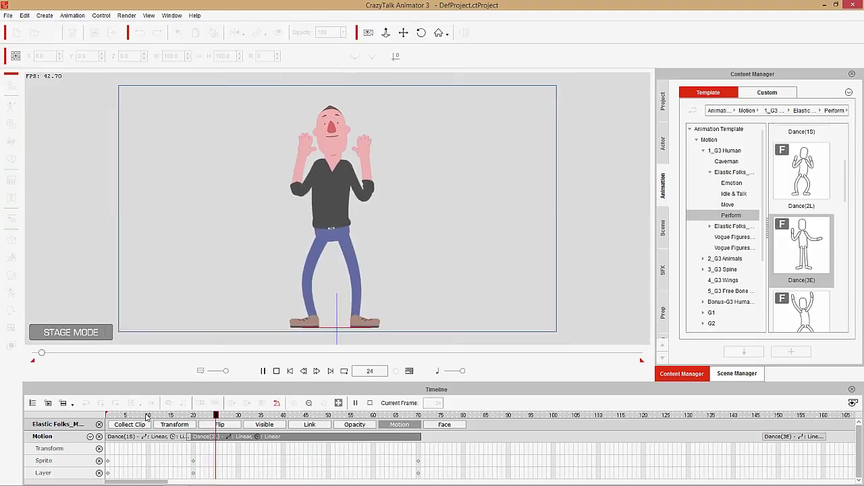
key("space")
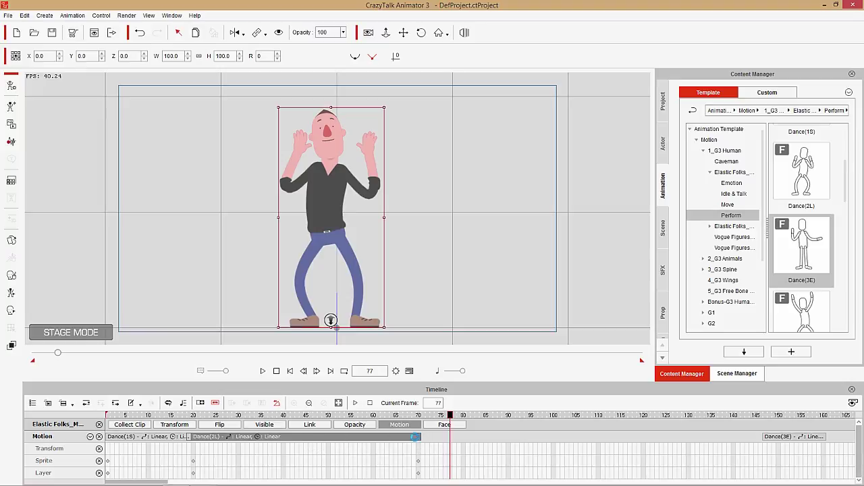
Step: Speed Dance(2L) up to end at about frame 48, and loop the clip out to about frame 101
left_click_drag(416, 437, 323, 436)
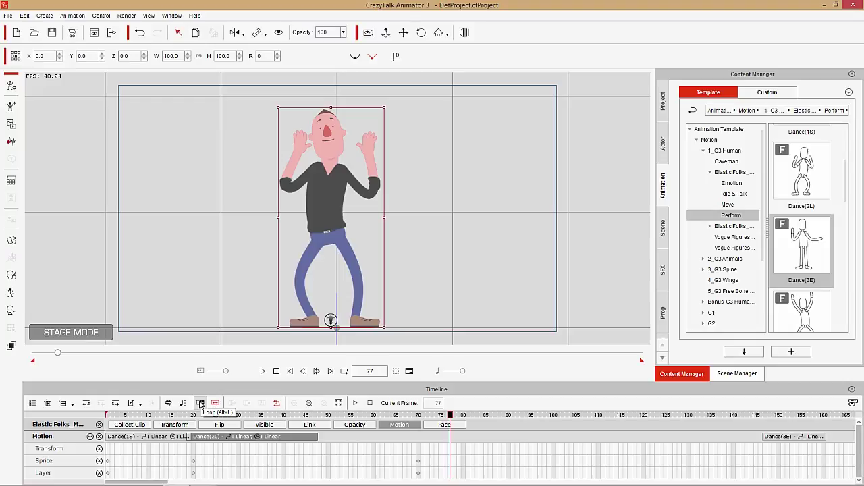
left_click(200, 403)
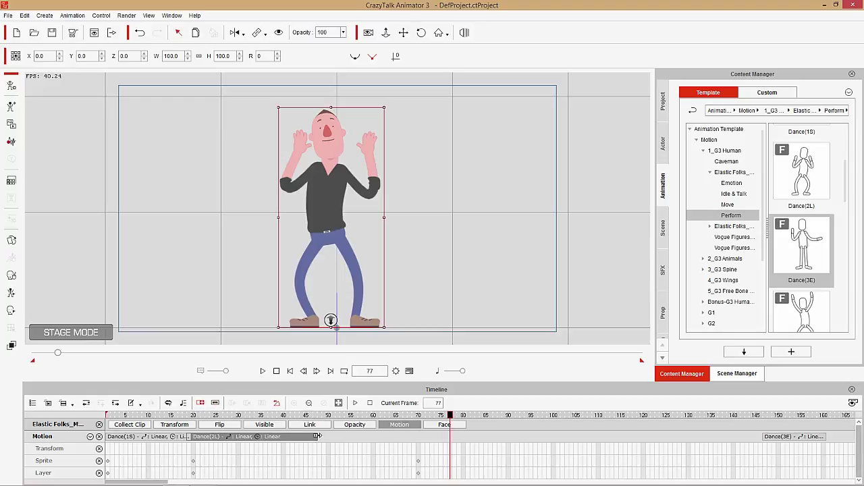
left_click_drag(316, 437, 519, 436)
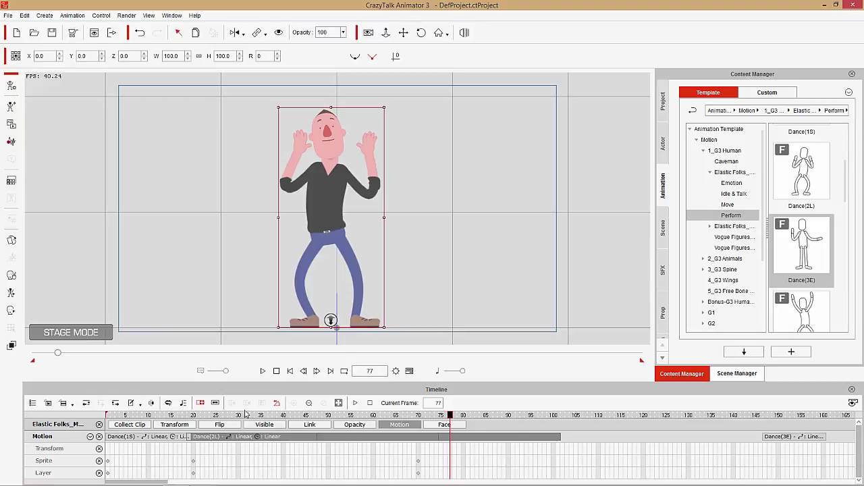
Step: Play the looped Dance(2L) clip and check where its repetitions join
key("space")
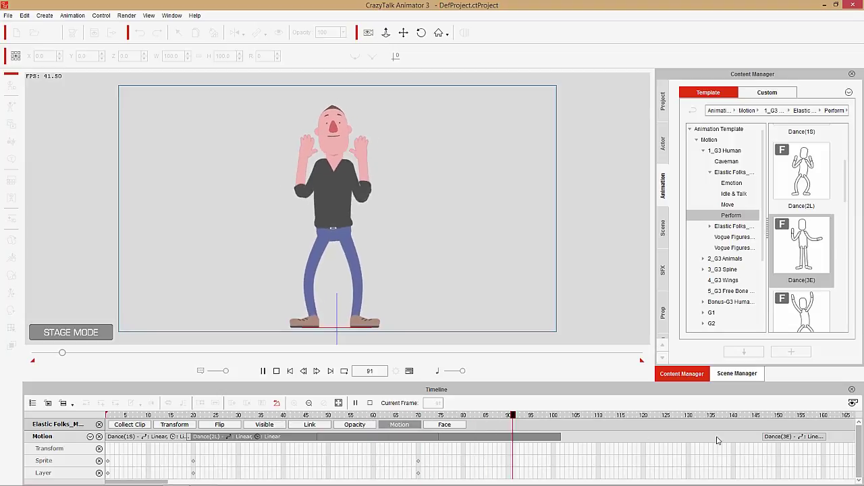
key("space")
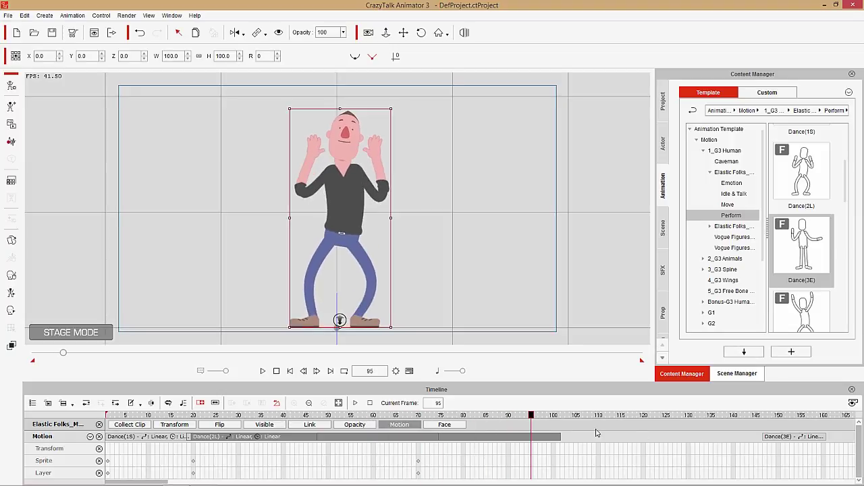
left_click(337, 414)
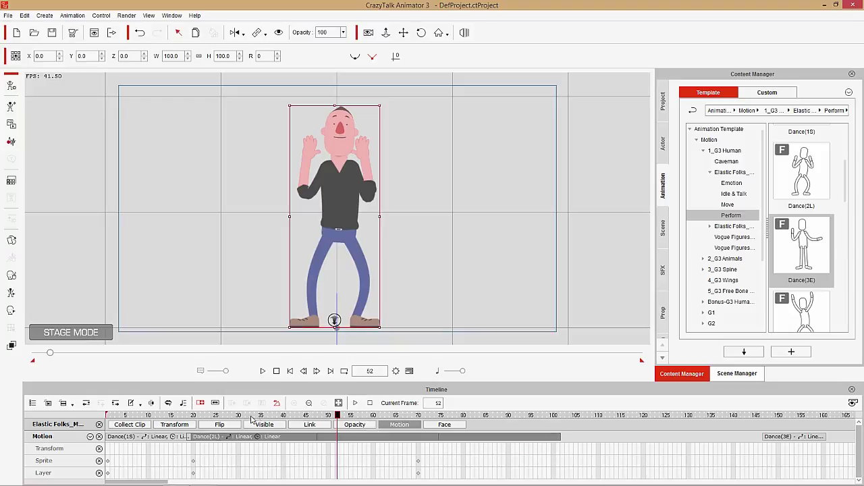
key("space")
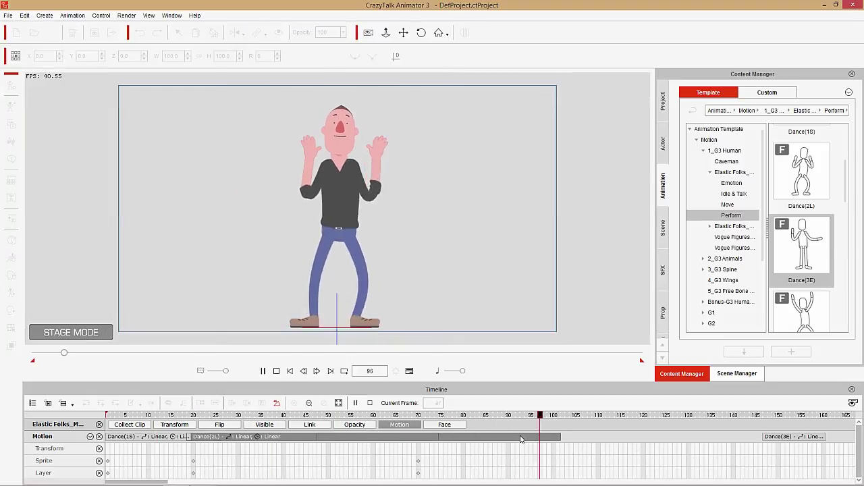
Step: Break the looped Dance(2L) clip at frame 58 and delete its second part
left_click_drag(348, 414, 364, 415)
right_click(366, 437)
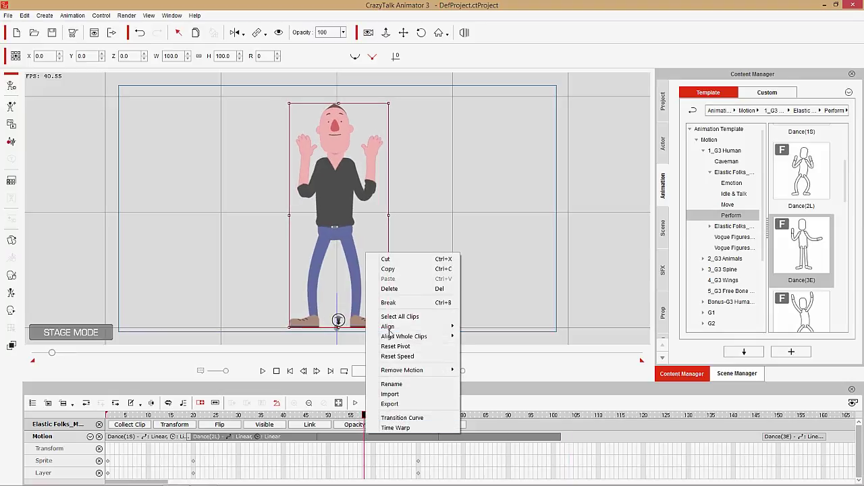
left_click(388, 303)
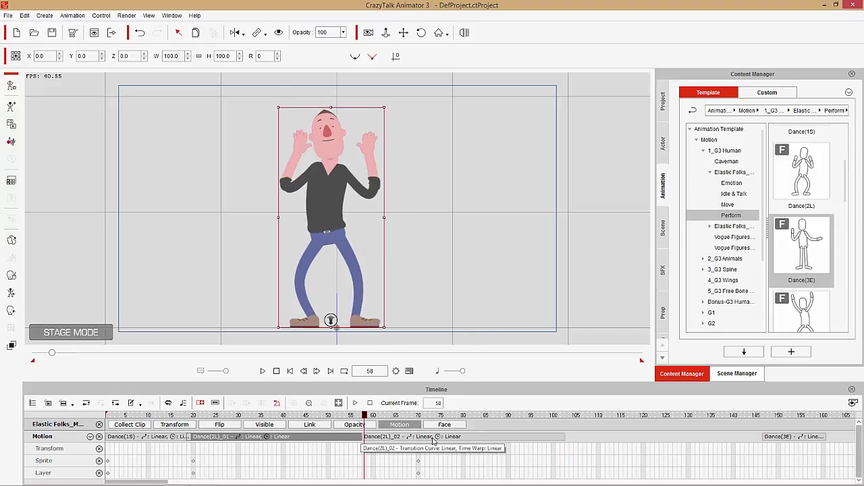
left_click(476, 439)
key("Delete")
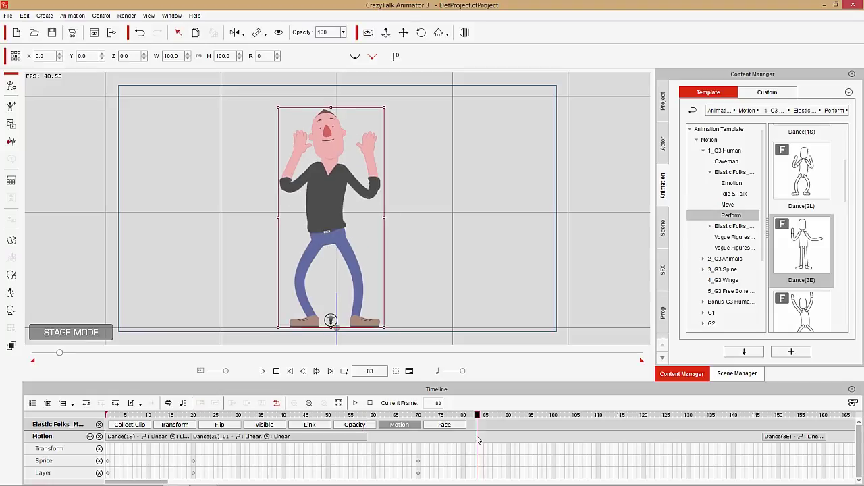
Step: Move Dance(3E) to about frame 58, directly behind the trimmed Dance(2L), and play across the join
left_click_drag(781, 438, 386, 443)
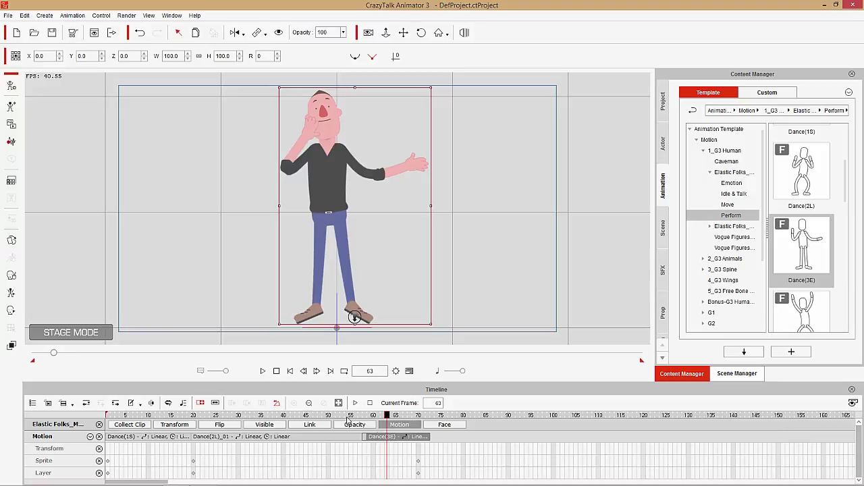
key("space")
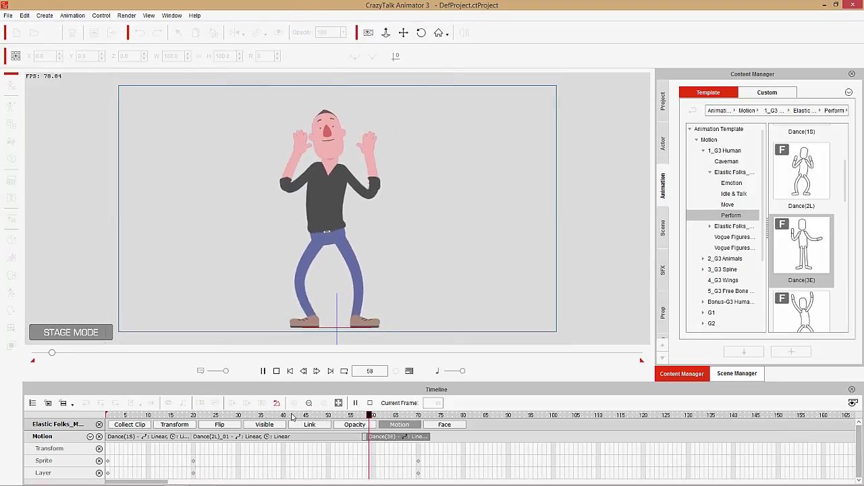
key("space")
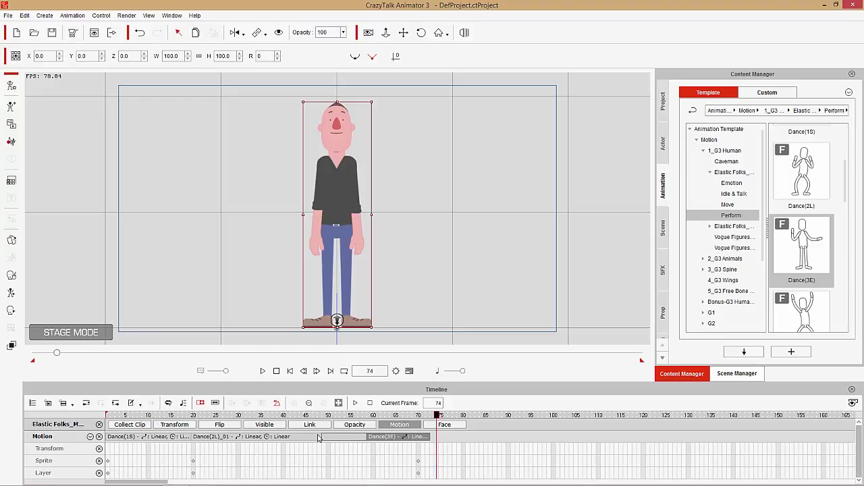
Step: Replay the lengthened transition from Dance(2L) to Dance(3E), starting at about frame 40
left_click(287, 415)
key("space")
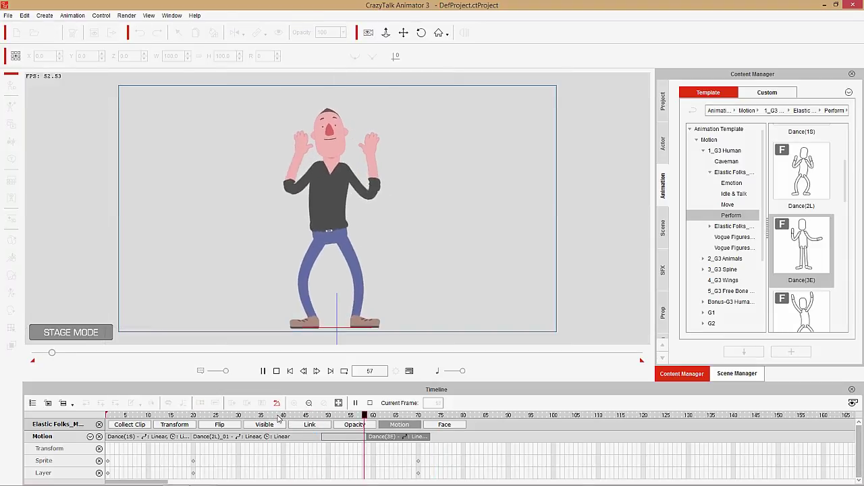
key("space")
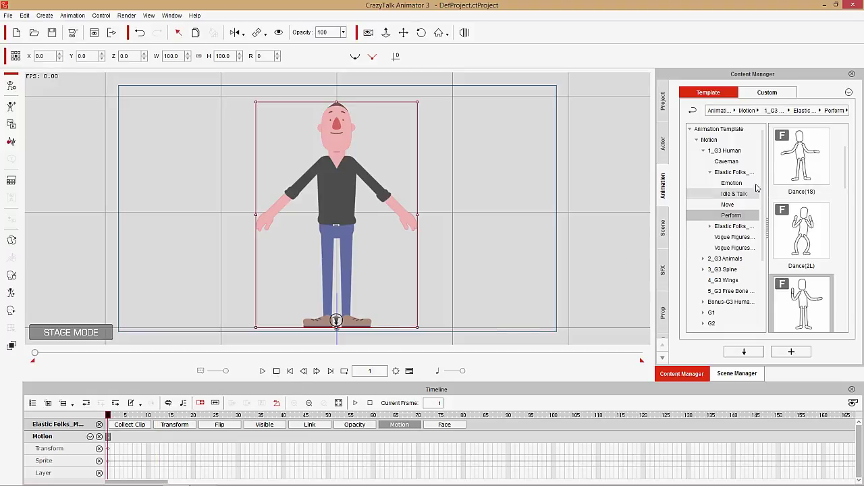
Step: Apply the Dance(1S), Dance(2L) and Dance(3E) motions to the character one after another from frame 1
double_click(802, 156)
double_click(803, 231)
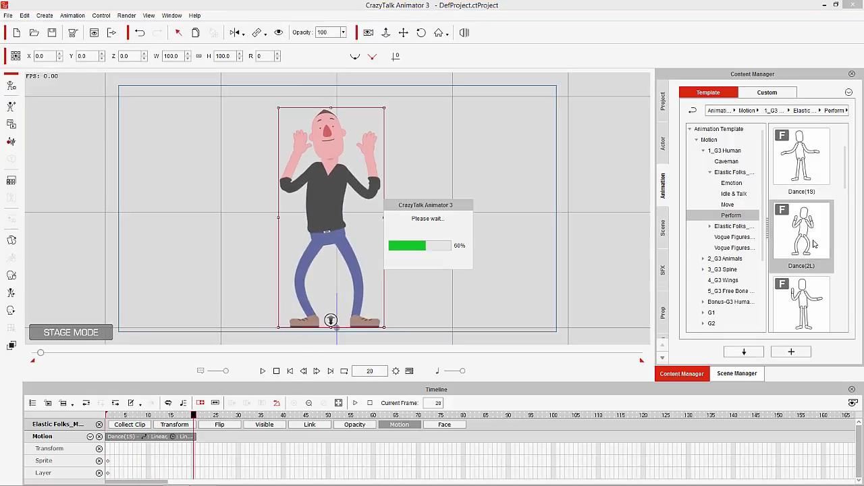
double_click(804, 304)
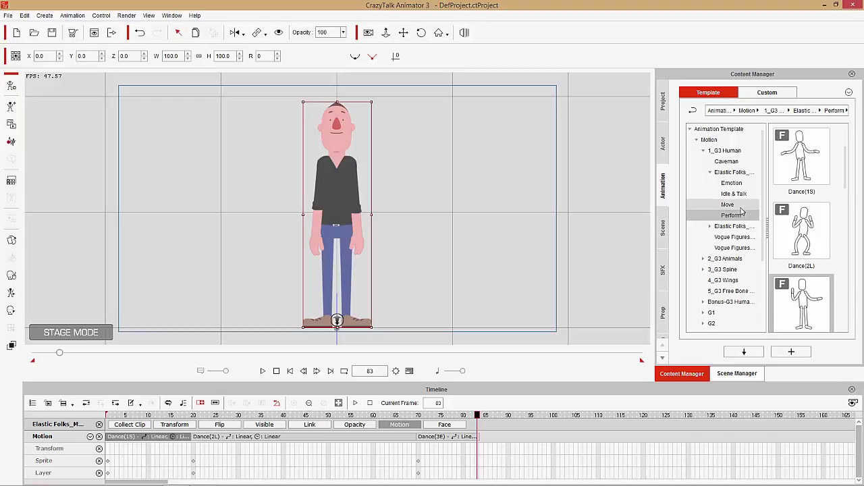
Step: Append the Step to Right motion from the Elastic Folks Move library directly behind Dance(3E)
left_click(734, 211)
left_click_drag(844, 175, 848, 298)
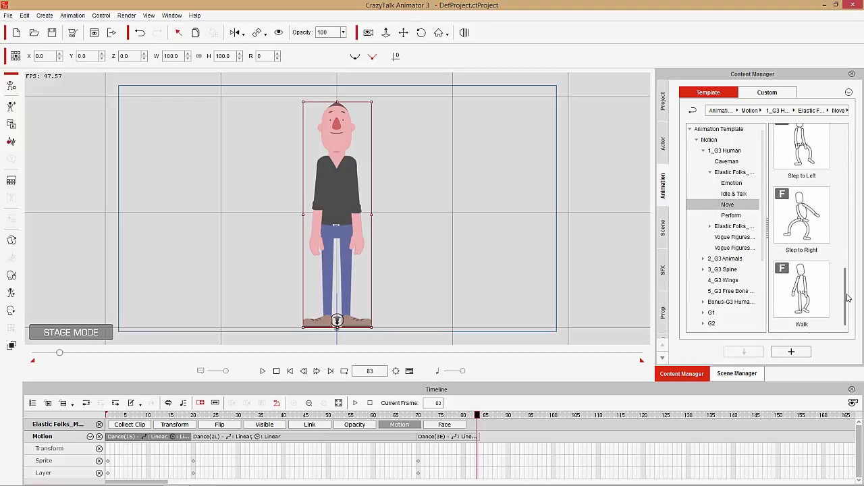
double_click(804, 223)
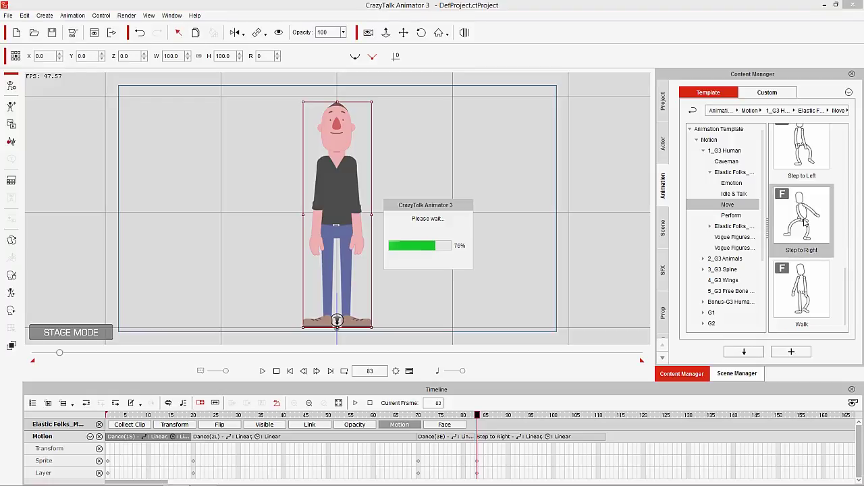
Step: Play the Step to Right clip from about frame 83 and scrub through it to frame 95
left_click(480, 415)
key("space")
left_click(480, 416)
key("space")
key("space")
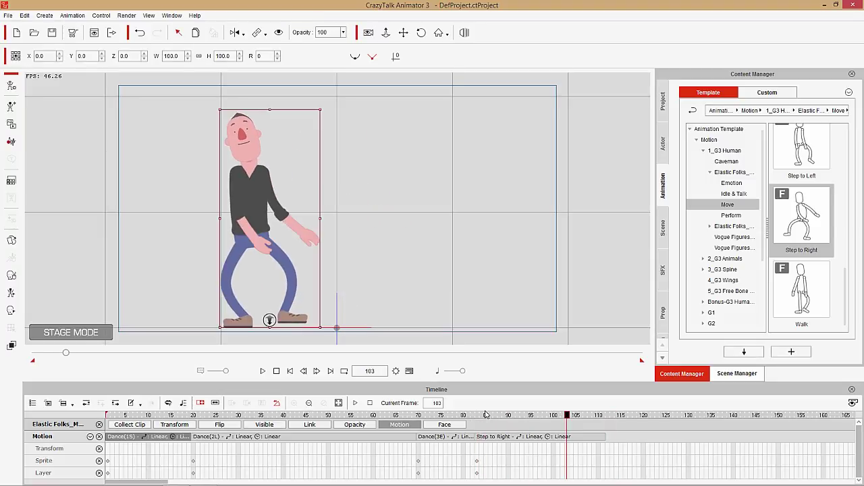
left_click(478, 416)
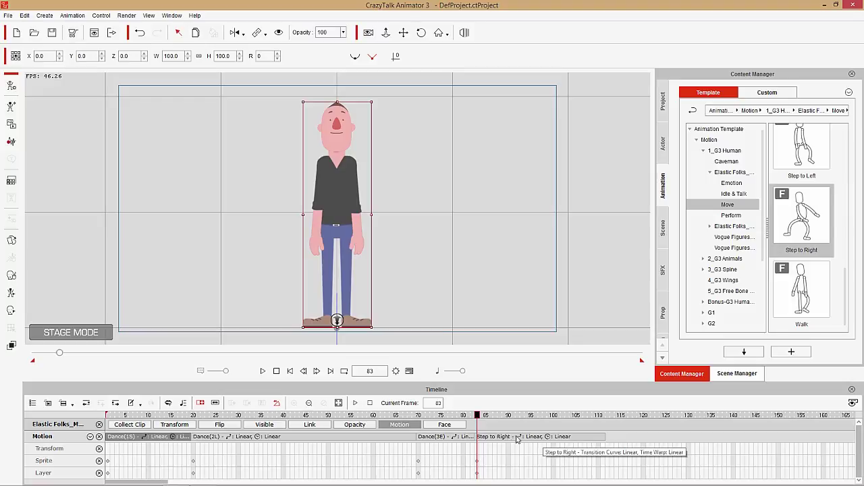
left_click_drag(479, 420, 531, 417)
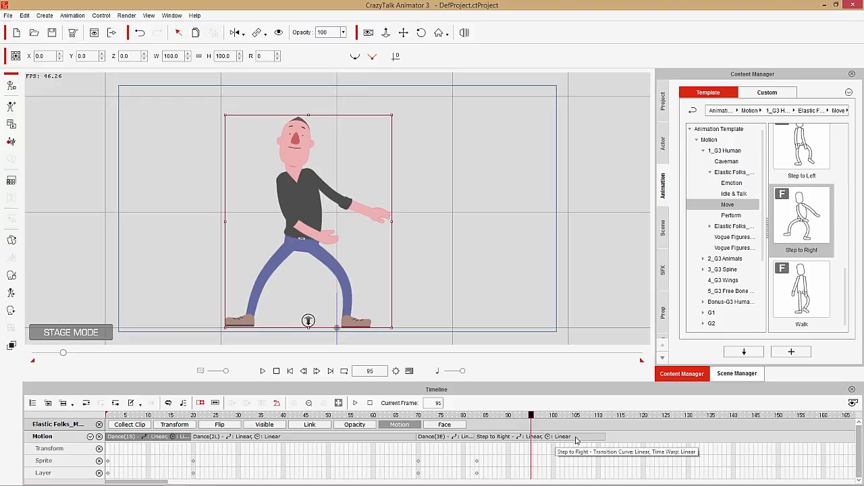
Step: Open the Time Warp settings of the Step to Right clip and apply the Smooth curve
left_click(510, 440)
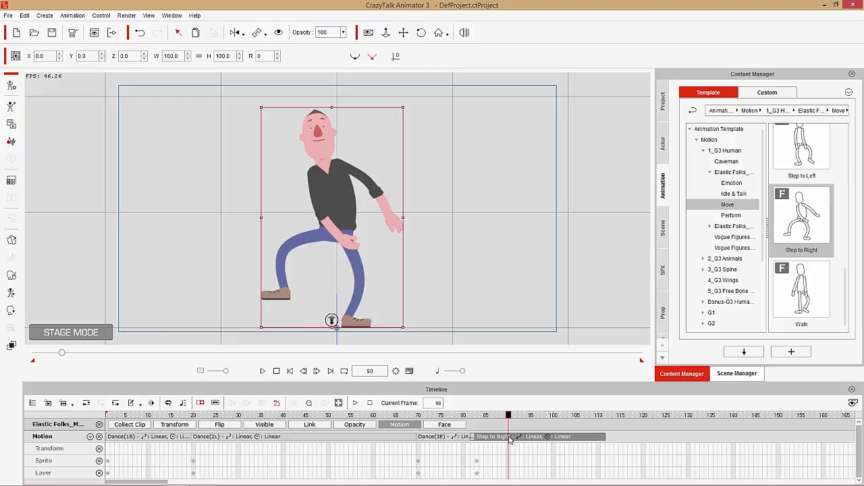
right_click(510, 439)
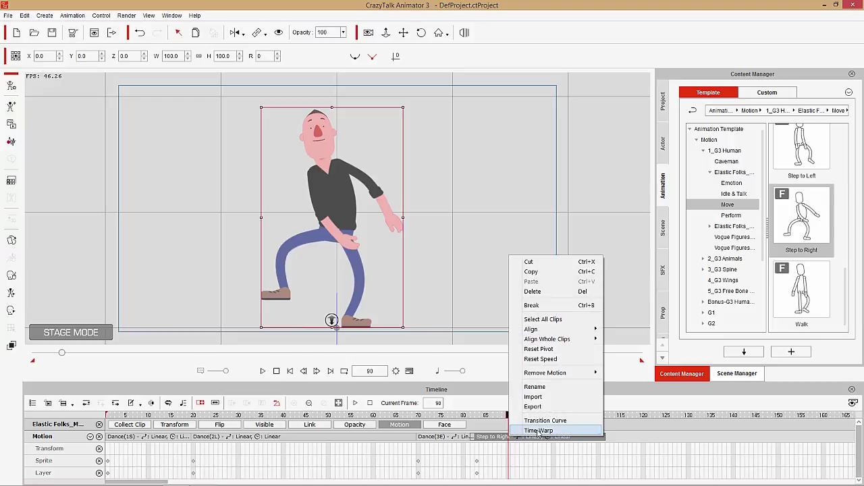
left_click(538, 430)
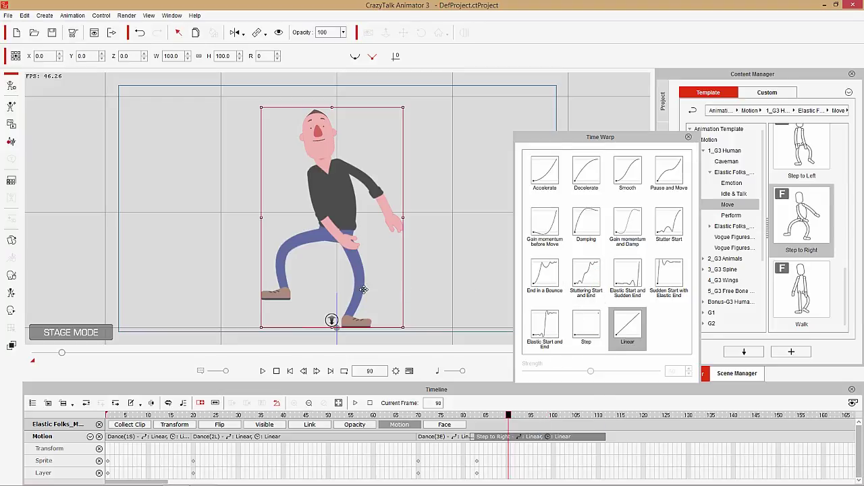
left_click(627, 176)
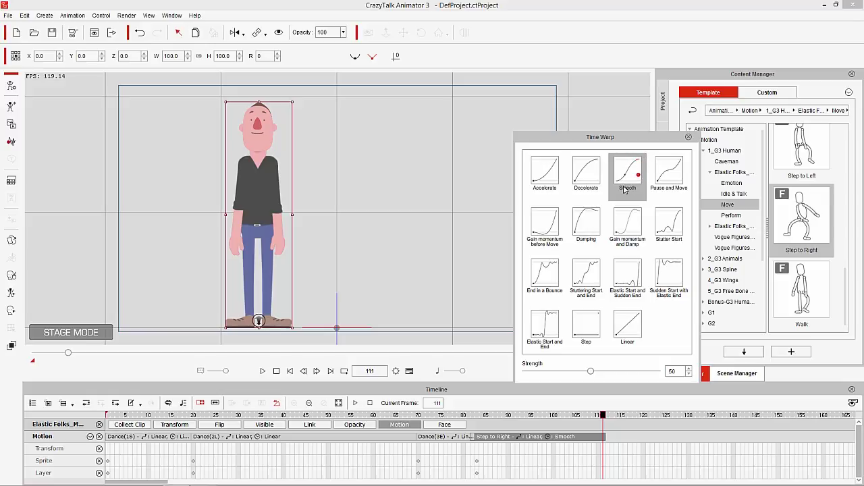
Step: Try the Damping, Gain momentum before Move, and Stuttering Start and End time warps on the Step to Right clip
left_click(589, 225)
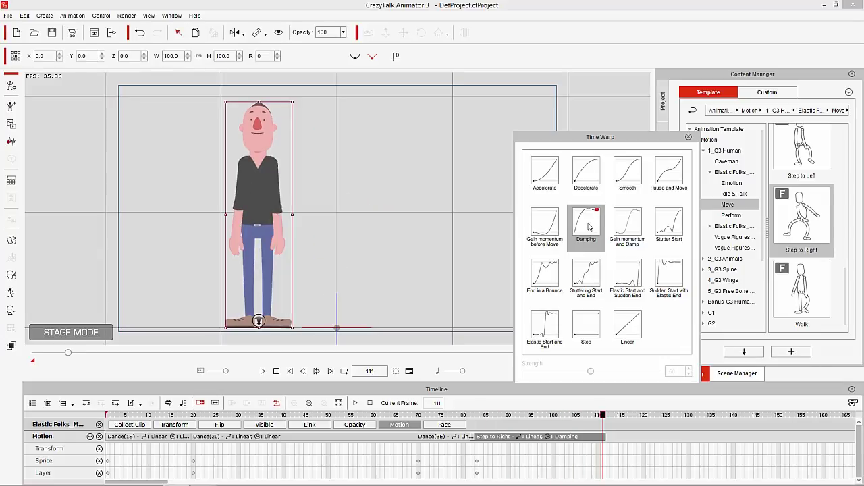
left_click(551, 228)
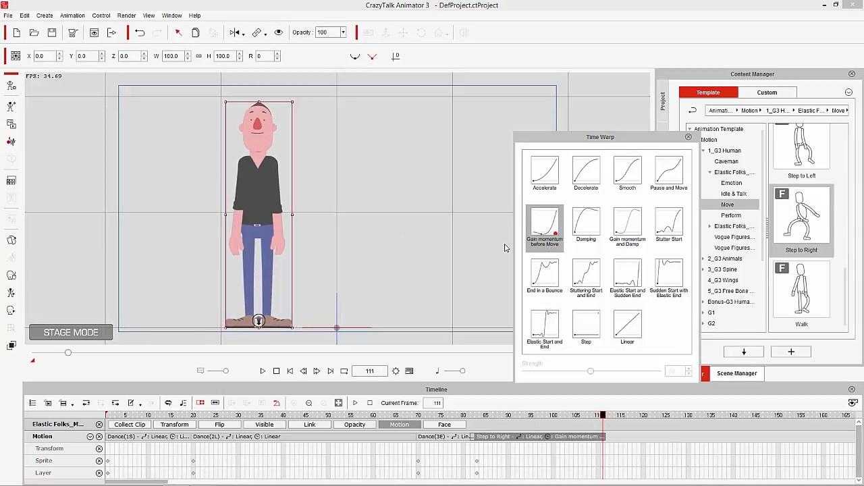
left_click(586, 280)
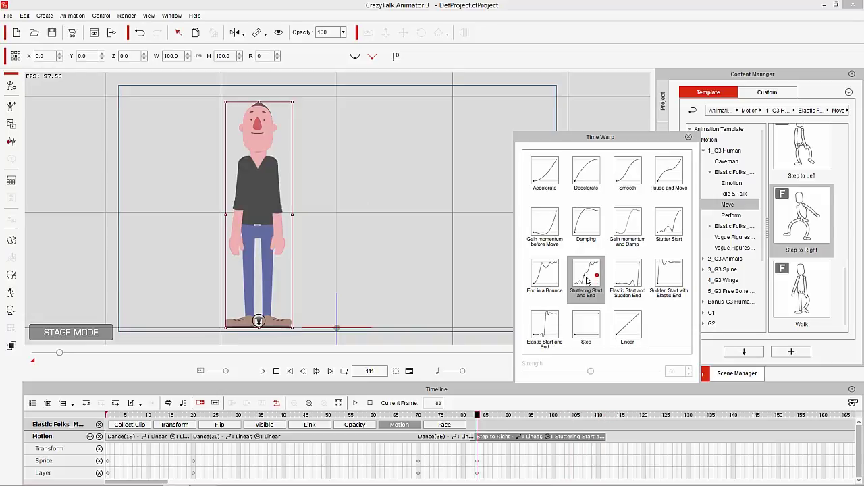
left_click(586, 280)
left_click(587, 281)
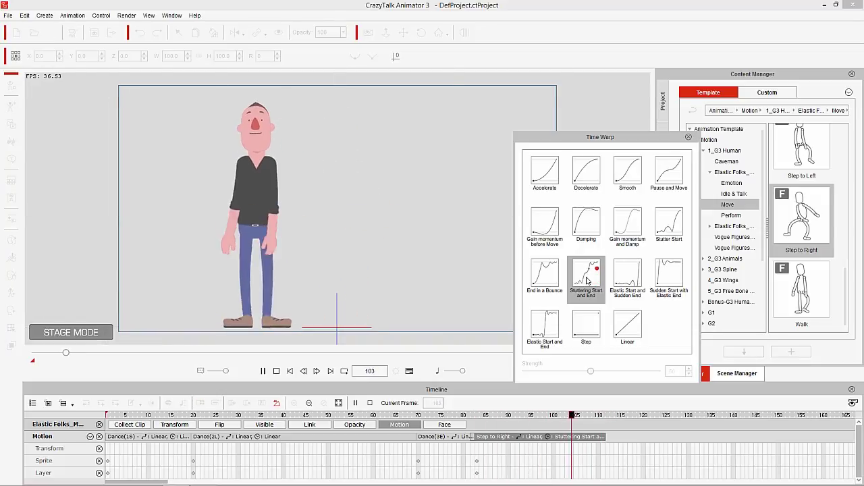
Step: Preview the remaining elastic, bounce and sudden-start time warps on Step to Right, followed by Step and Linear
left_click(632, 277)
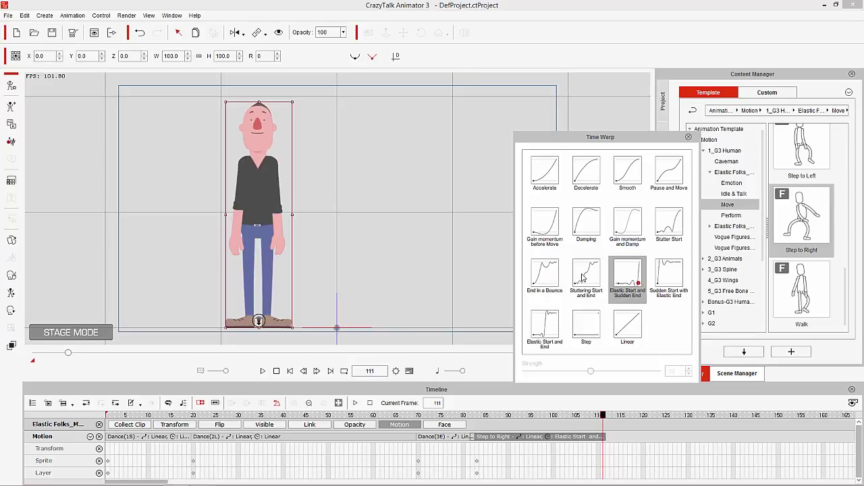
left_click(550, 278)
left_click(552, 316)
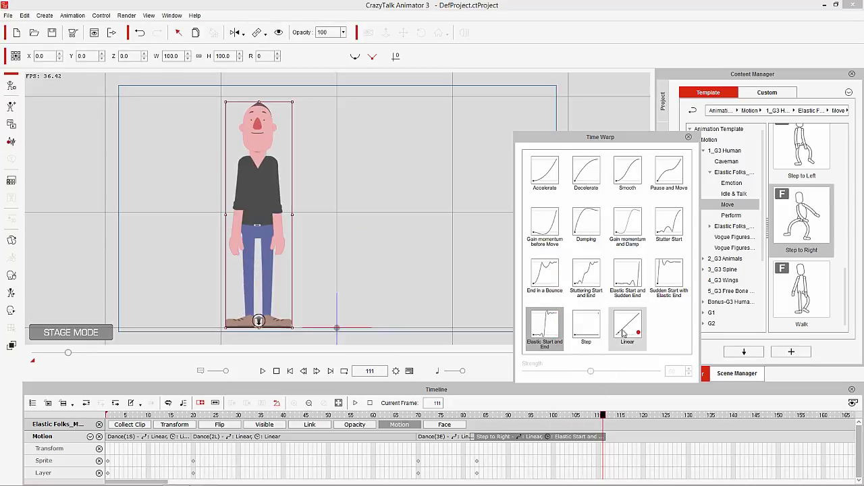
left_click(677, 282)
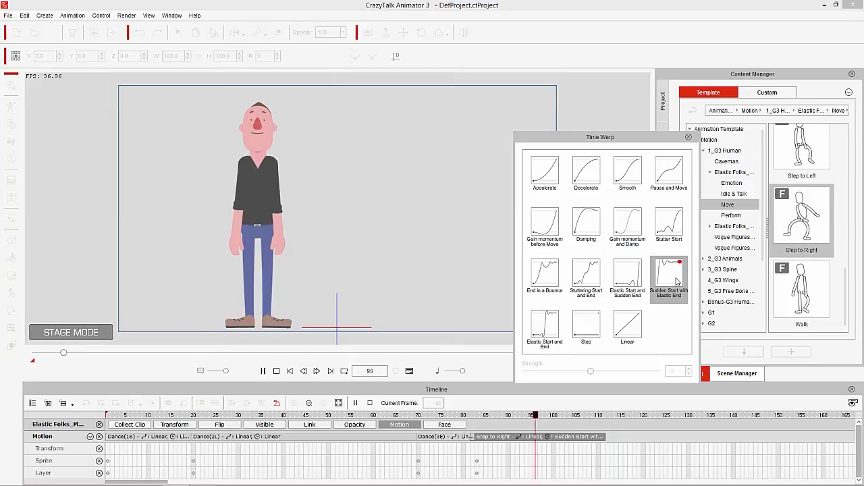
left_click(587, 324)
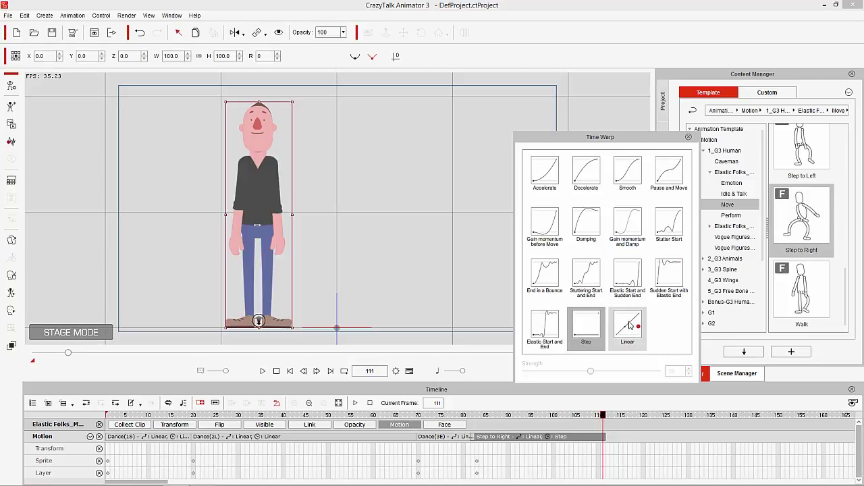
left_click(629, 325)
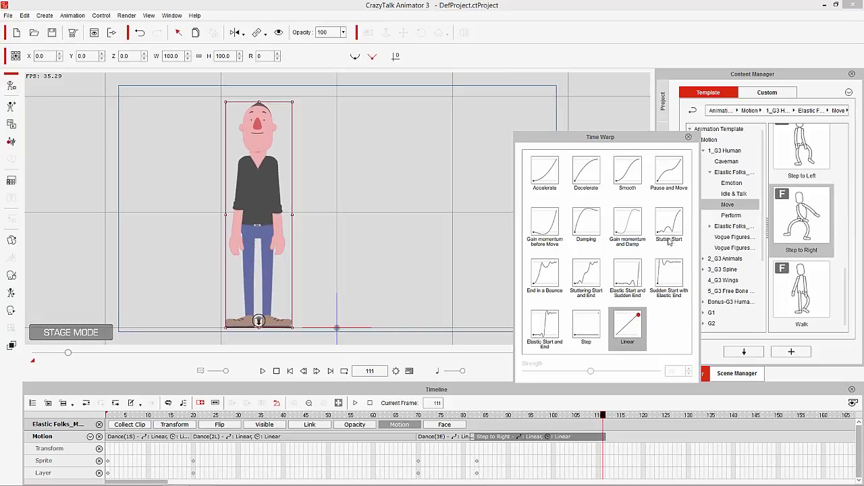
Step: Apply the Smooth time warp to Step to Right again, set its strength to 80 and preview it
left_click(628, 176)
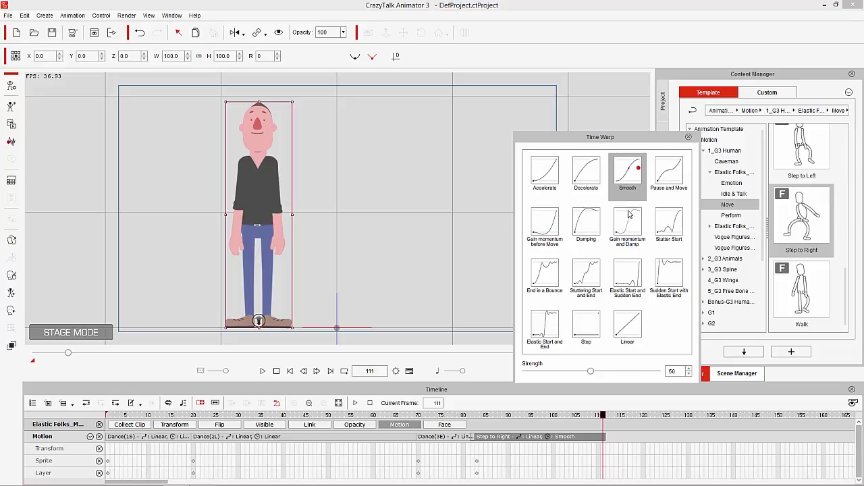
left_click_drag(591, 373, 631, 371)
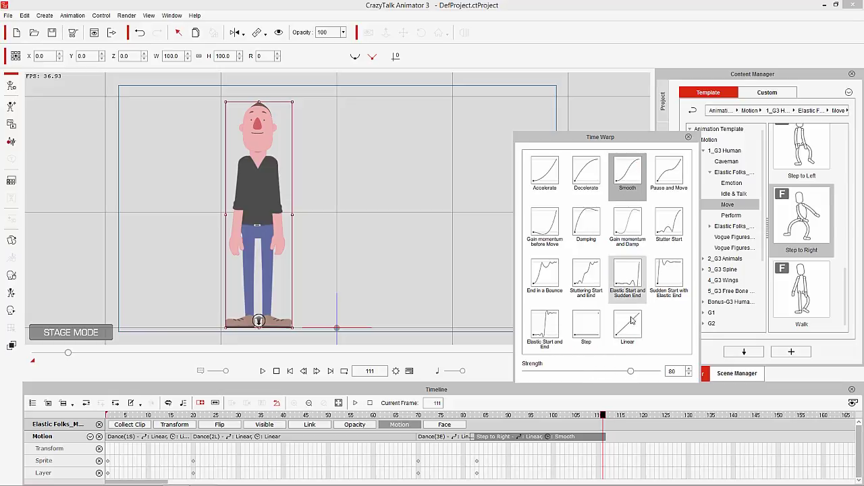
left_click(628, 176)
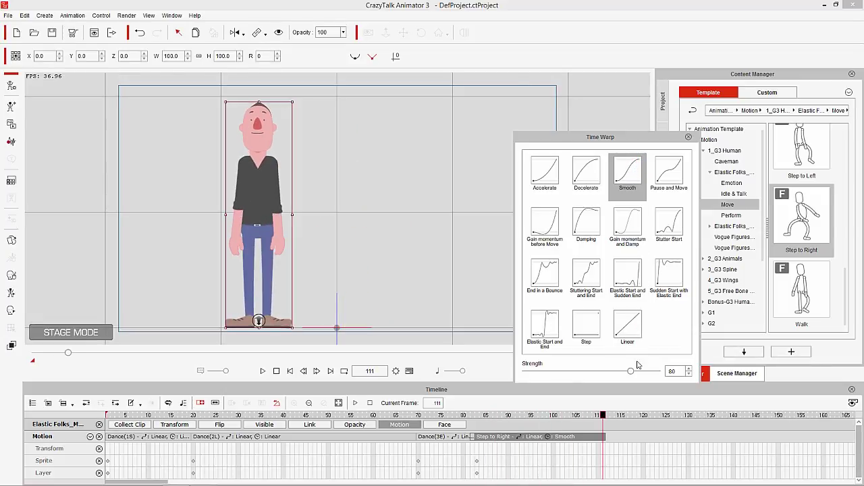
Step: Reduce the Smooth time warp's strength to 51, preview the motion and close the Time Warp settings
left_click_drag(632, 373, 604, 376)
left_click_drag(592, 376, 593, 375)
left_click(624, 179)
left_click(636, 176)
mouse_move(632, 170)
left_click_drag(622, 139, 661, 63)
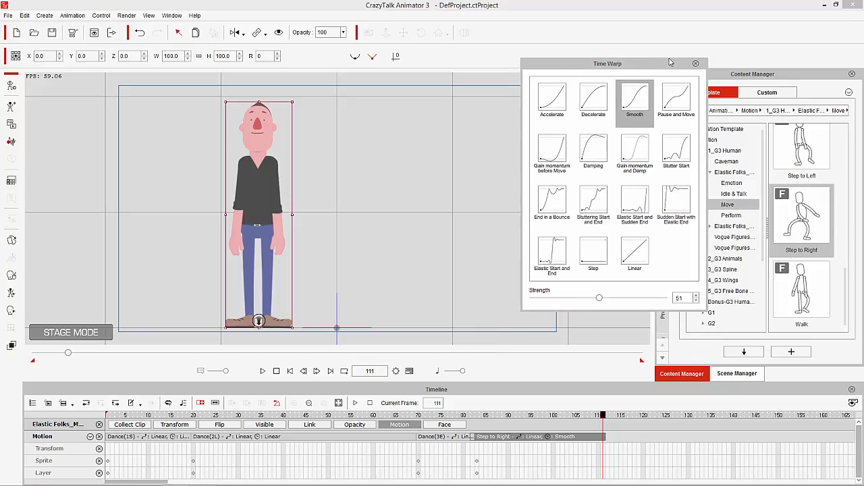
left_click(695, 64)
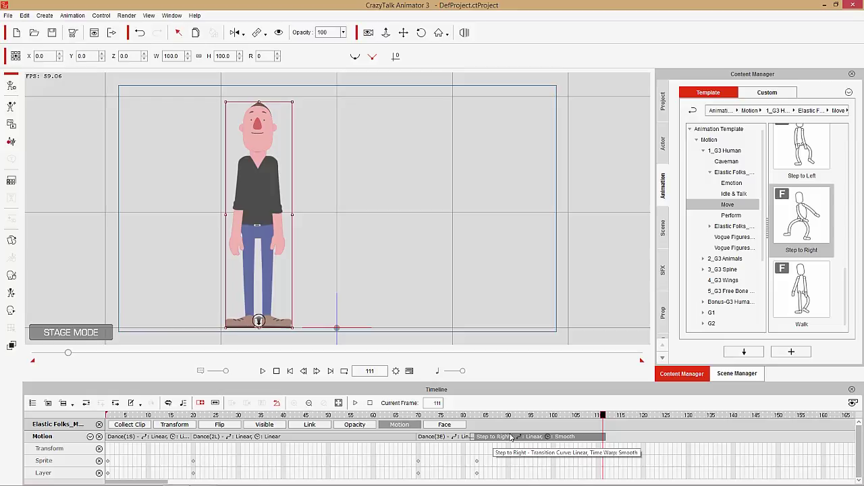
Step: Break the Step to Right clip at frame 91
left_click(461, 415)
left_click_drag(464, 419, 513, 423)
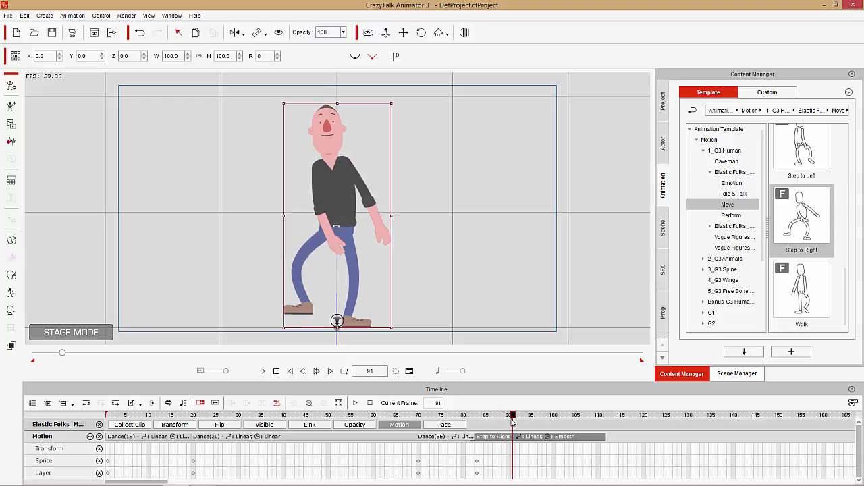
right_click(513, 436)
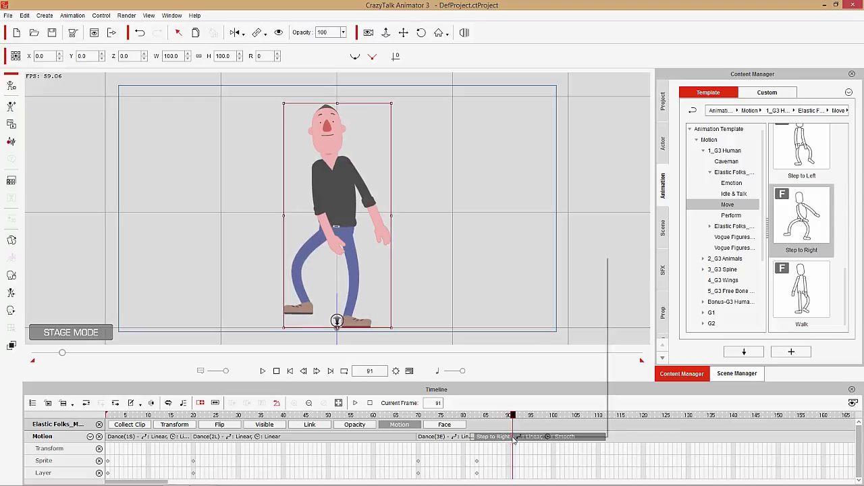
left_click(550, 305)
Step: Scrub across the broken Step to Right clip and delete its first part
left_click_drag(501, 442, 478, 438)
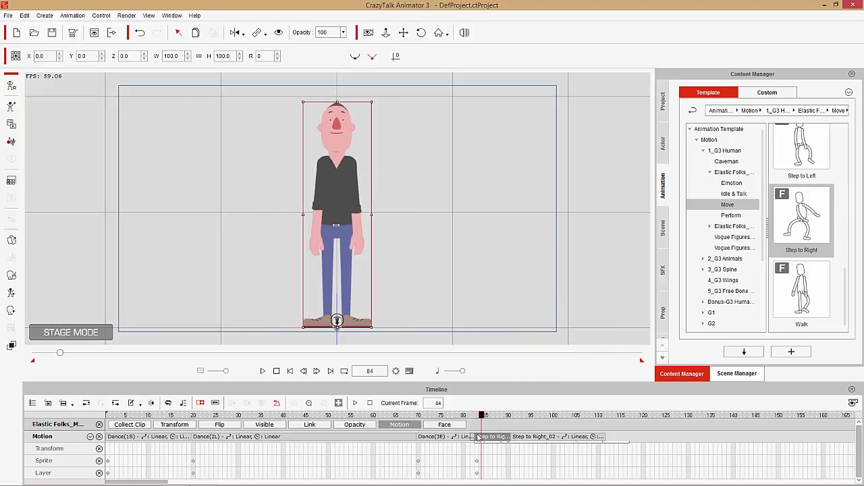
left_click(467, 414)
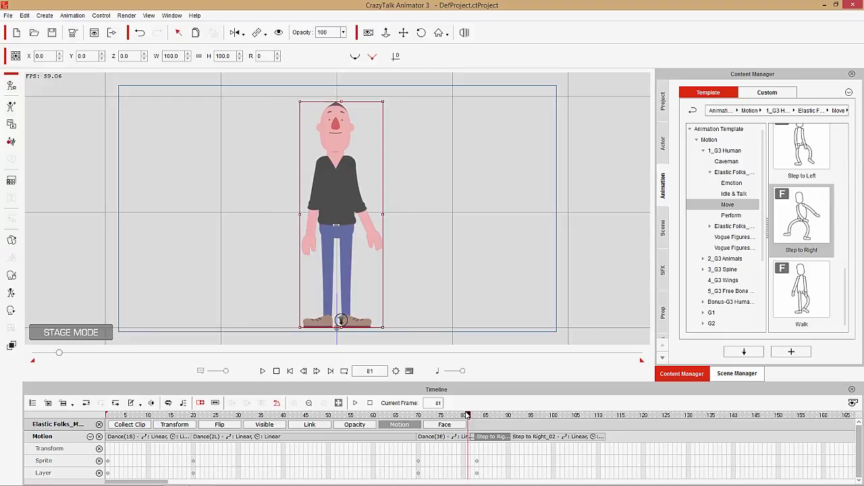
left_click(517, 415)
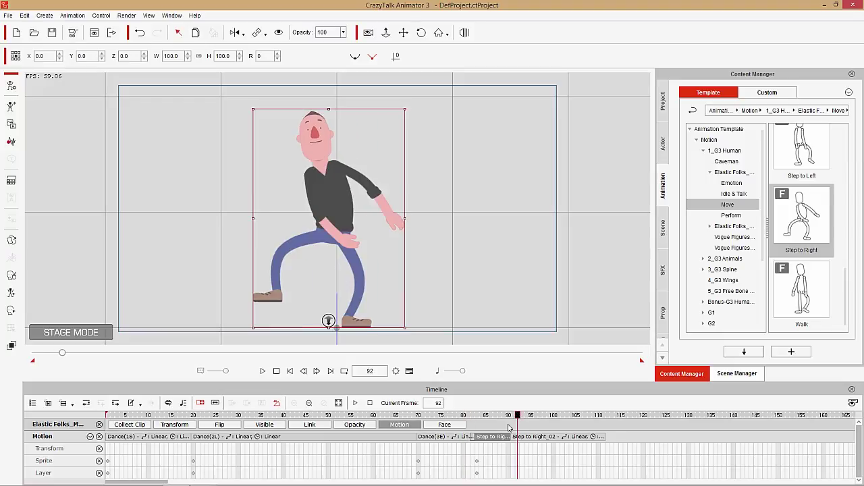
left_click(495, 438)
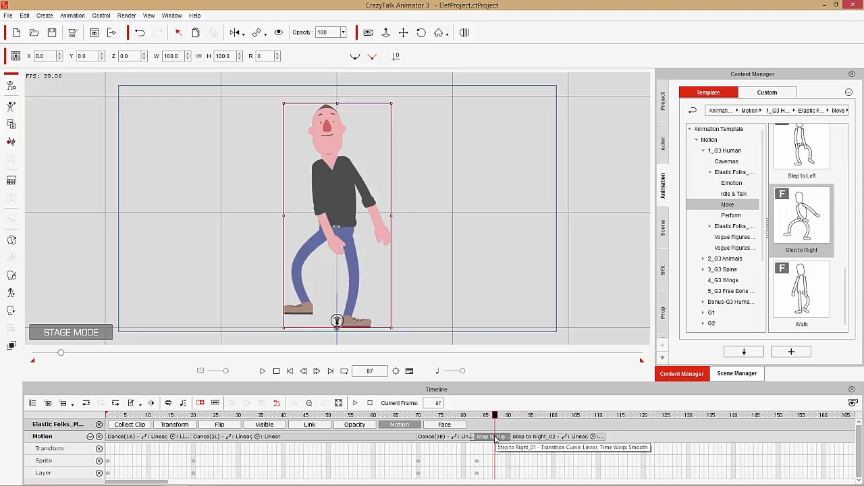
key("Delete")
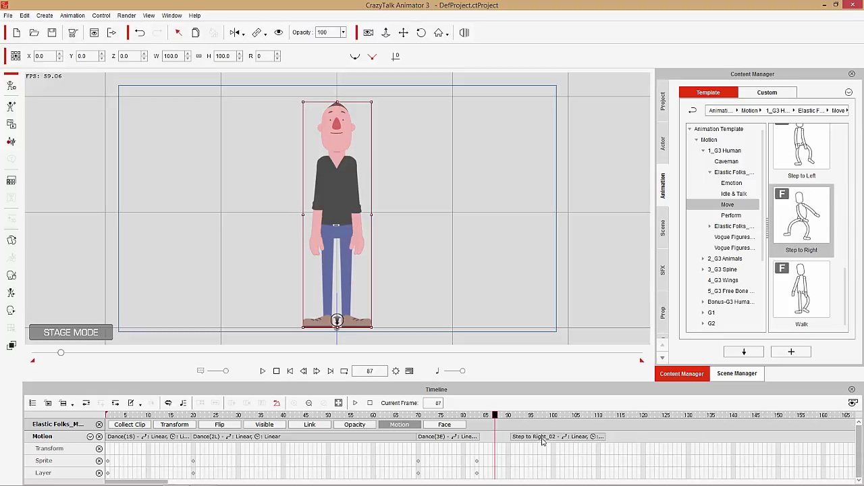
Step: Move the remaining part of Step to Right to about frame 94 and stretch its transition back over the end of Dance(3E)
left_click_drag(539, 437, 557, 442)
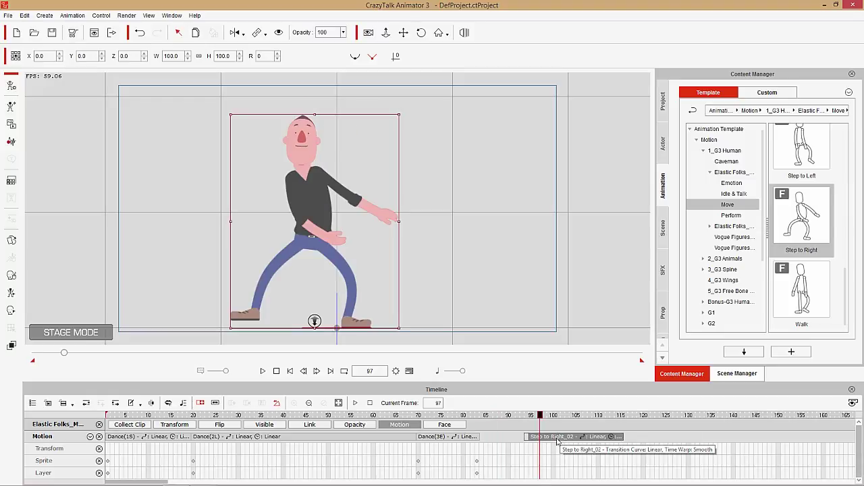
left_click(557, 438)
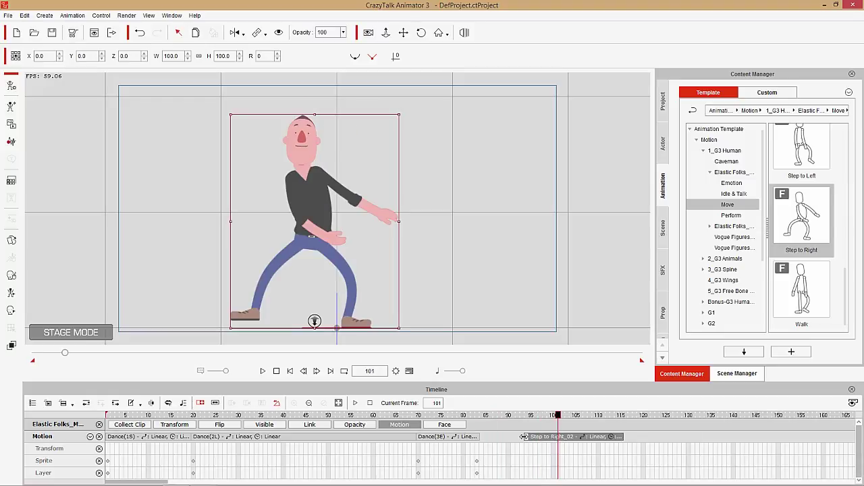
left_click_drag(513, 442, 461, 445)
left_click_drag(460, 416, 408, 419)
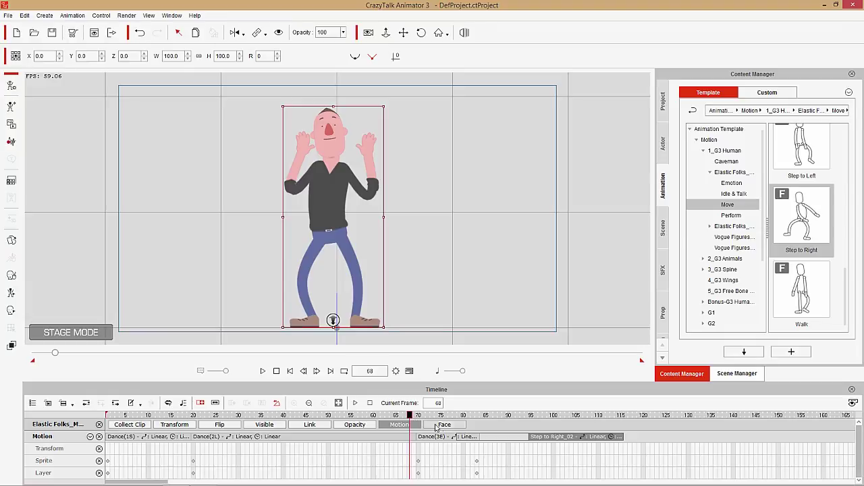
Step: Play and scrub through the blend from Dance(3E) into the Step to Right clip
key("space")
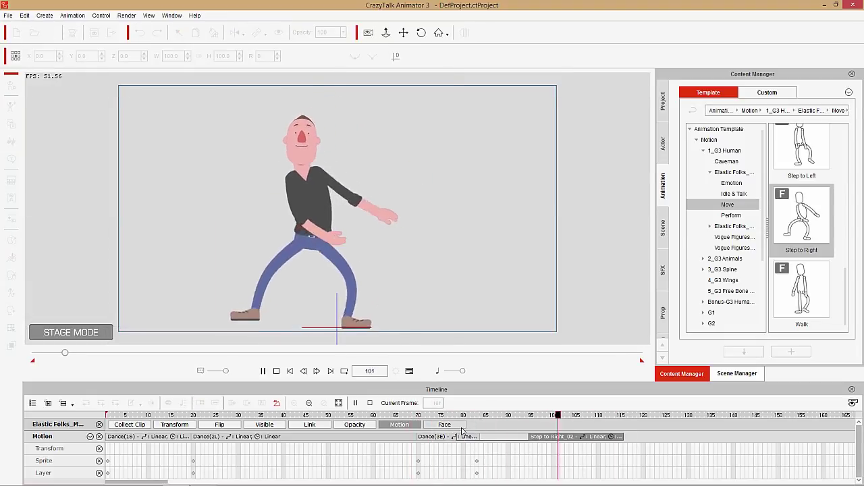
key("space")
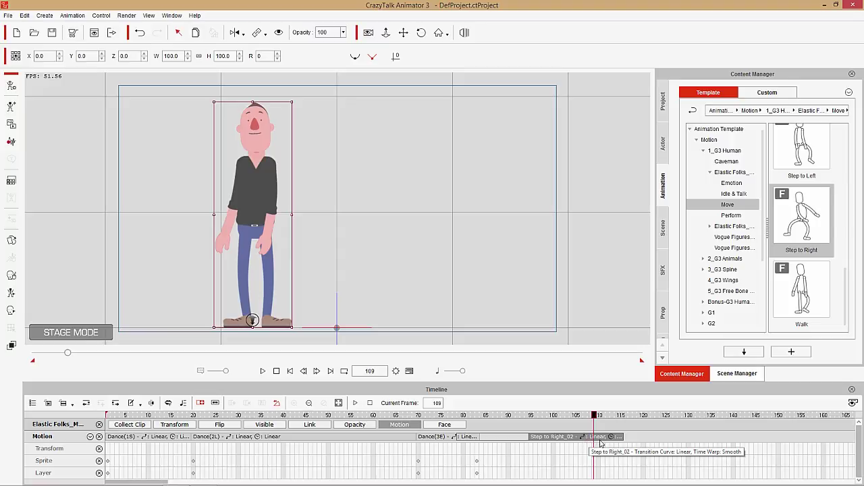
left_click_drag(463, 415, 499, 415)
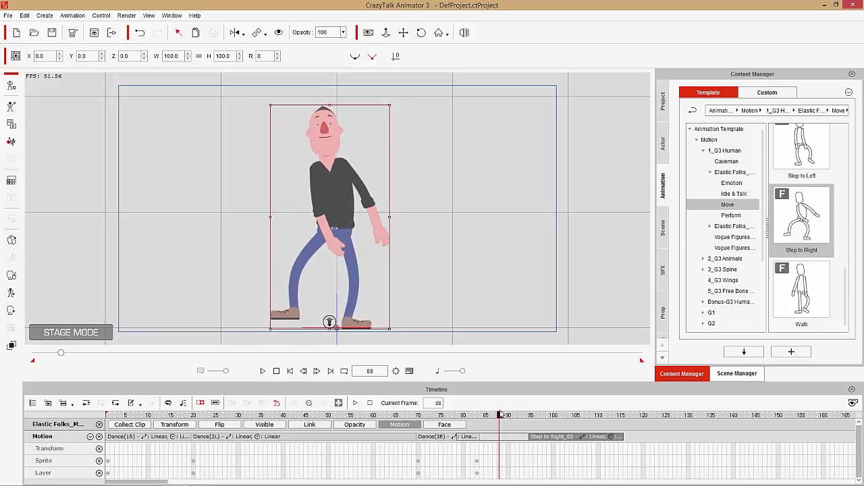
Step: Open the Step to Right clip's Transition Curve settings and try the Accelerate, Decelerate and Smooth curves
right_click(564, 438)
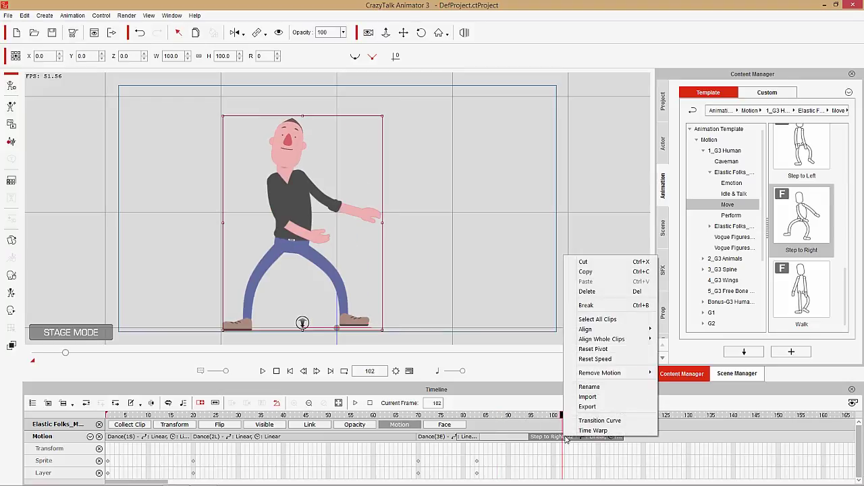
left_click(597, 421)
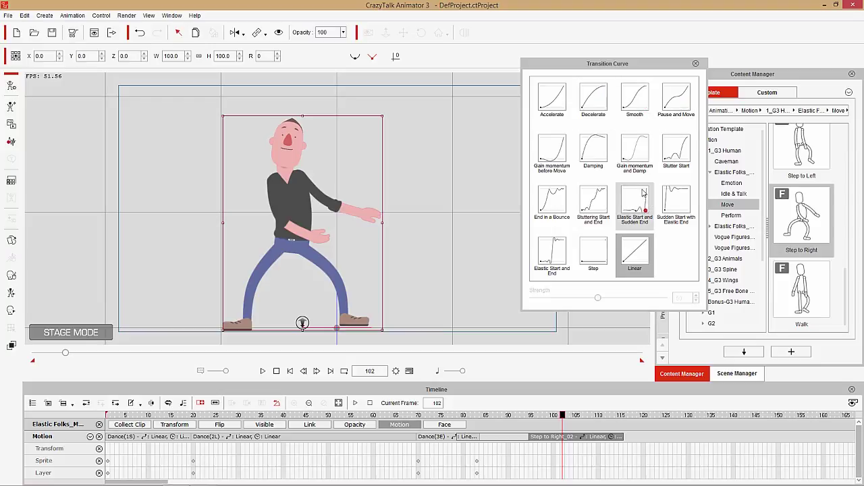
left_click(557, 102)
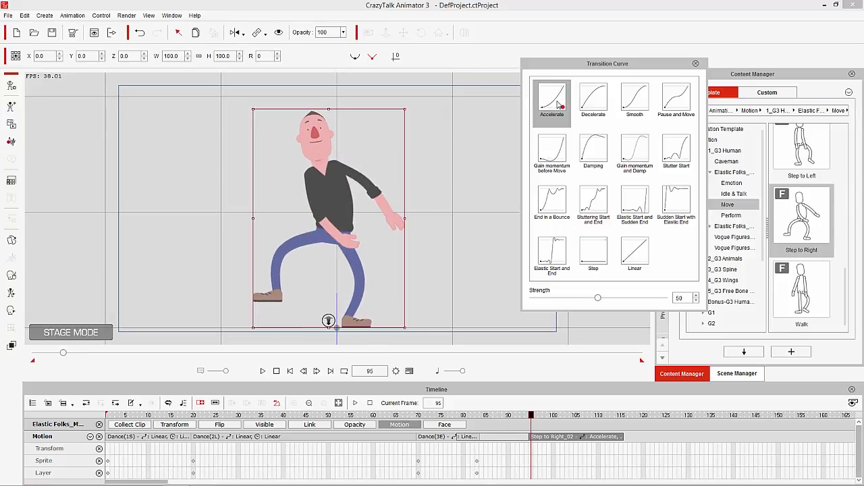
left_click(592, 97)
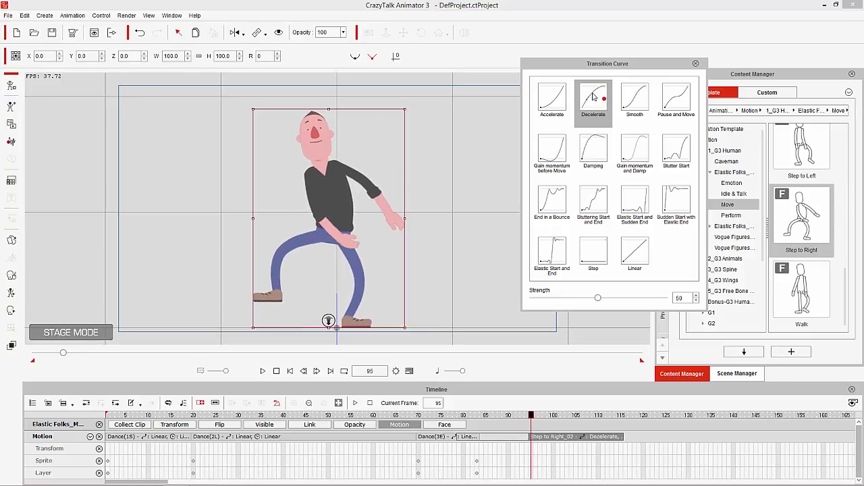
left_click(637, 107)
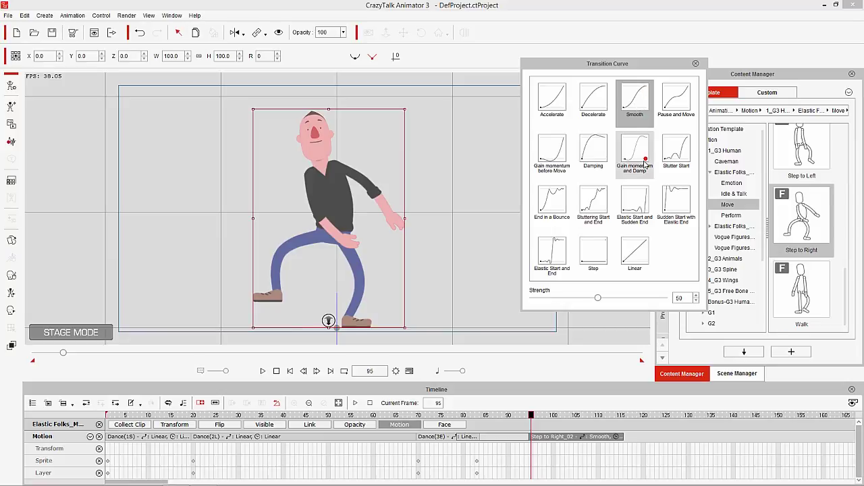
Step: Try the Stuttering Start and End, Stutter Start, and Gain momentum and Damp transition curves on the Step to Right clip
left_click(602, 199)
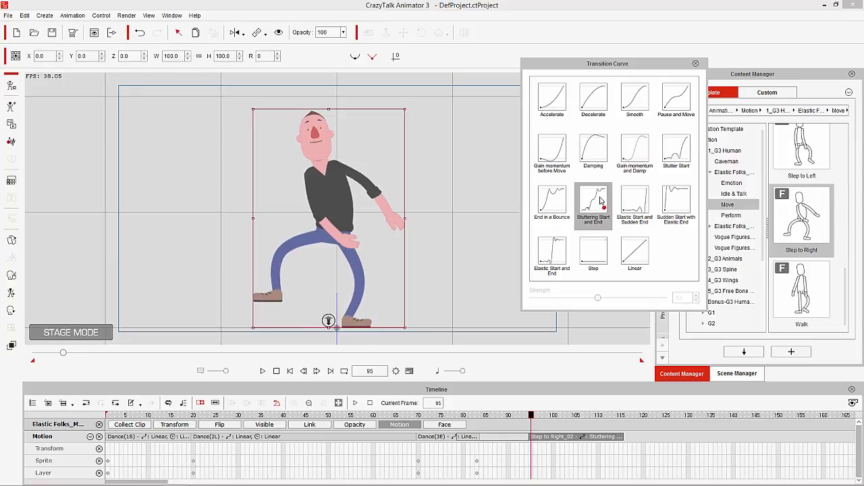
left_click(598, 203)
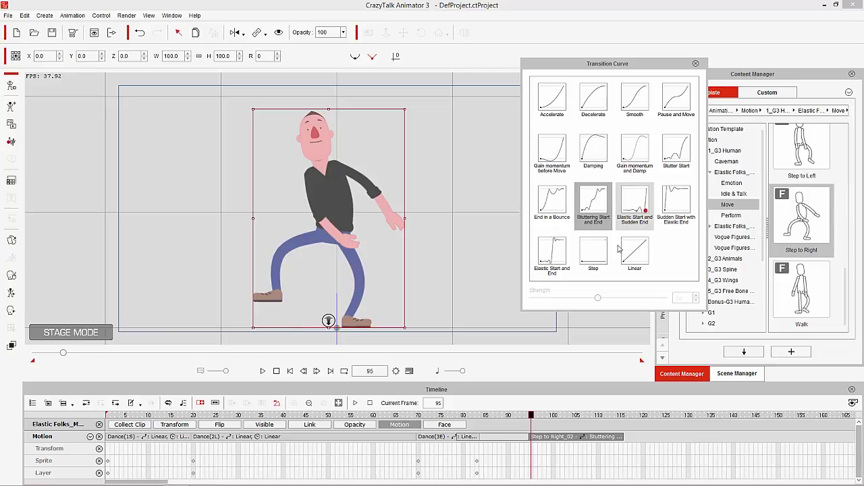
left_click(680, 143)
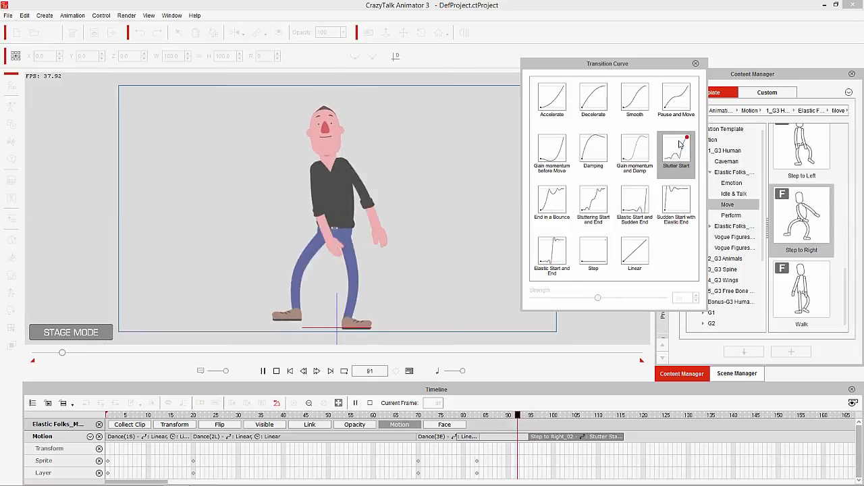
left_click(677, 156)
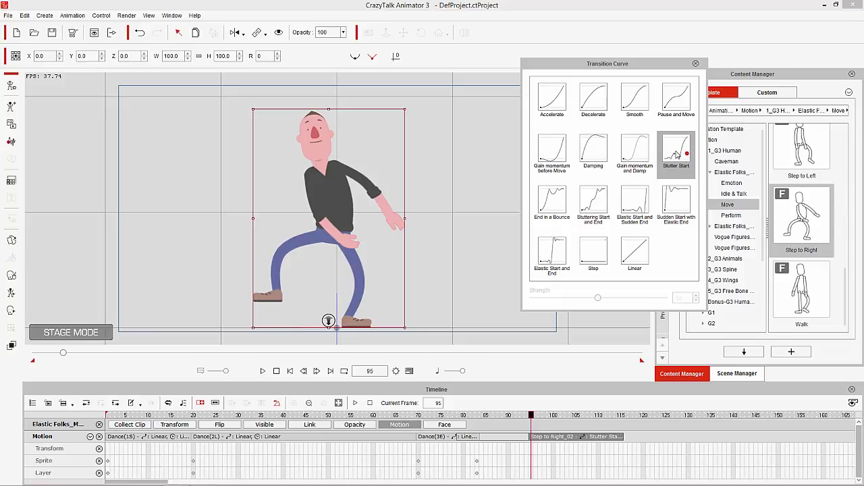
left_click(638, 157)
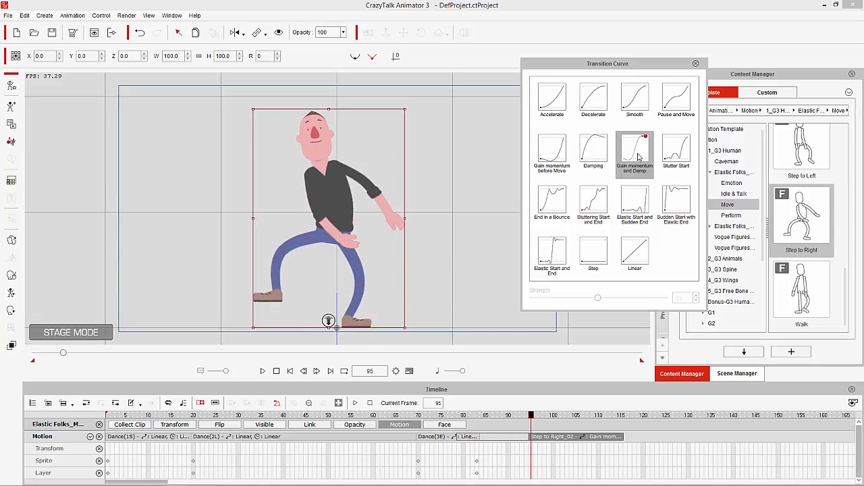
Step: Set the Step to Right clip's transition curve to End in a Bounce and preview the transition from about frame 68
left_click(563, 202)
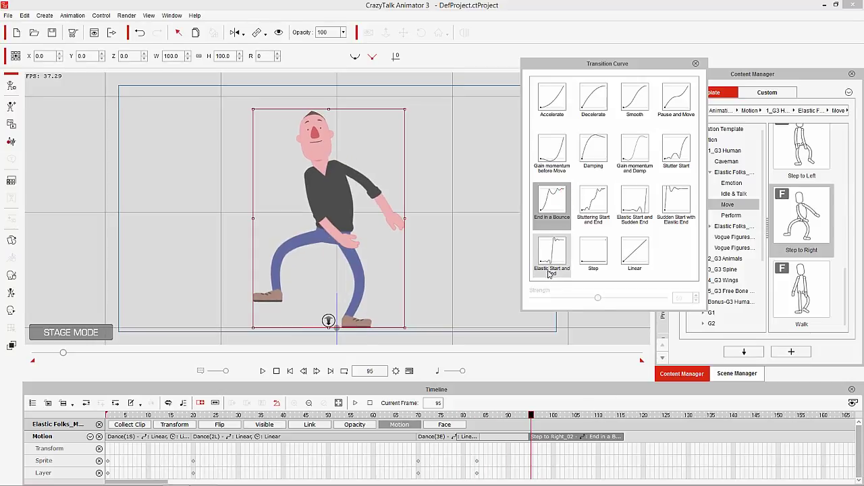
left_click_drag(464, 419, 399, 420)
key("space")
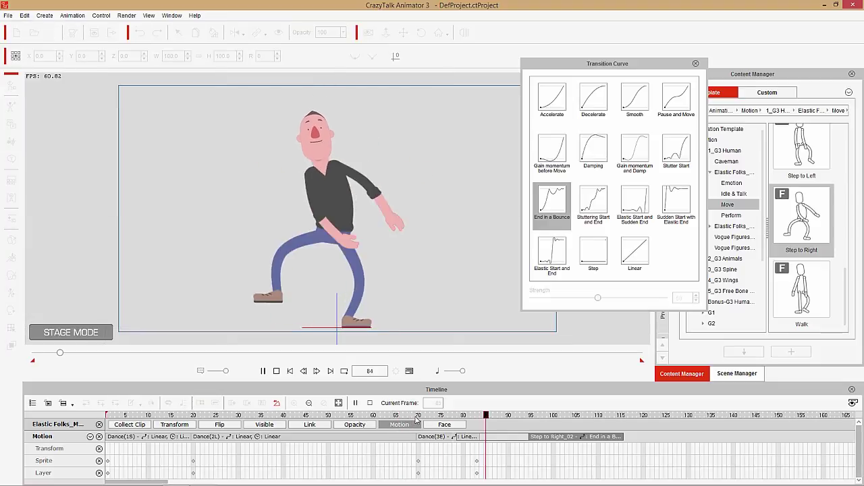
left_click(416, 419)
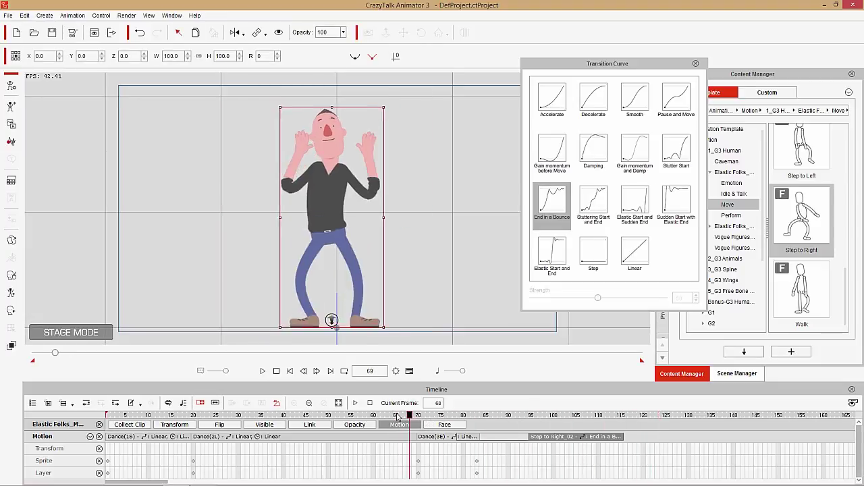